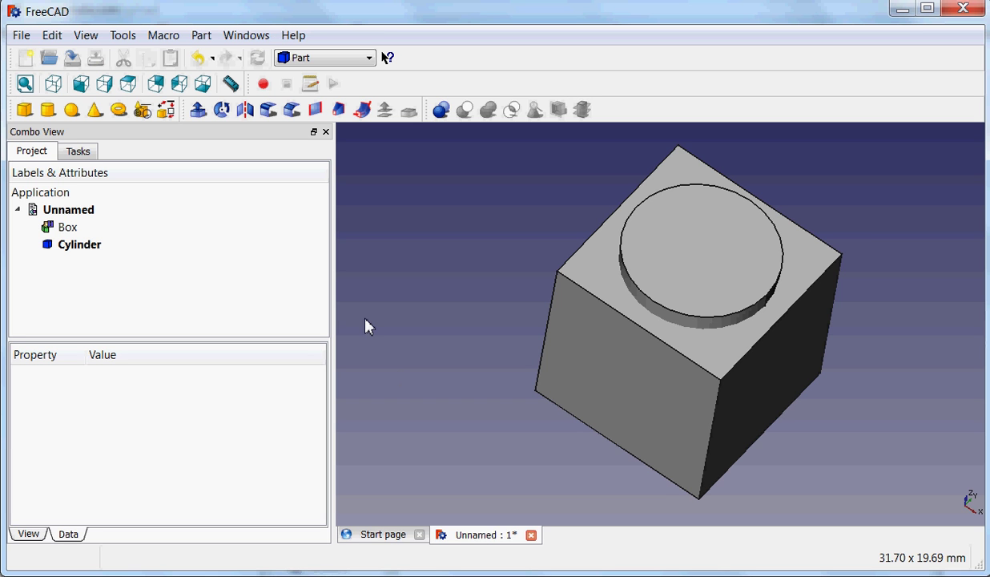
Delete the existing box and cylinder from the document
click(68, 232)
key(Delete)
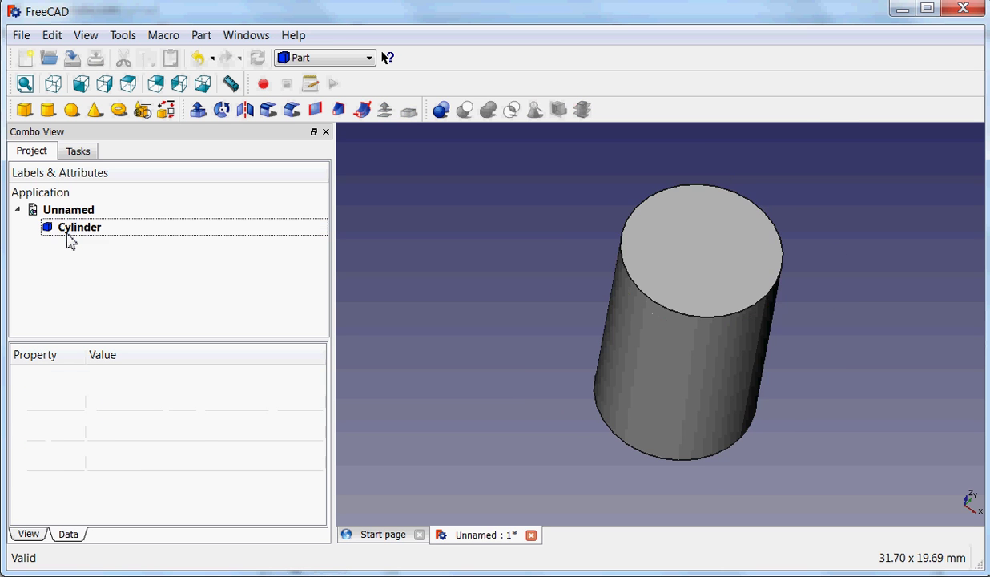
click(68, 232)
key(Delete)
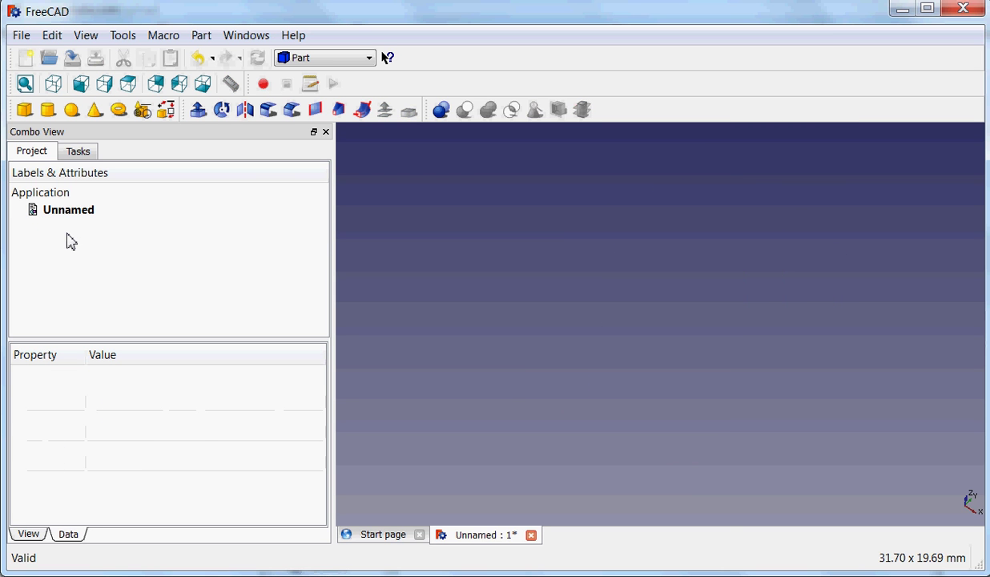
Switch to the Part Design workbench and create a new sketch on the XY-Plane
click(368, 59)
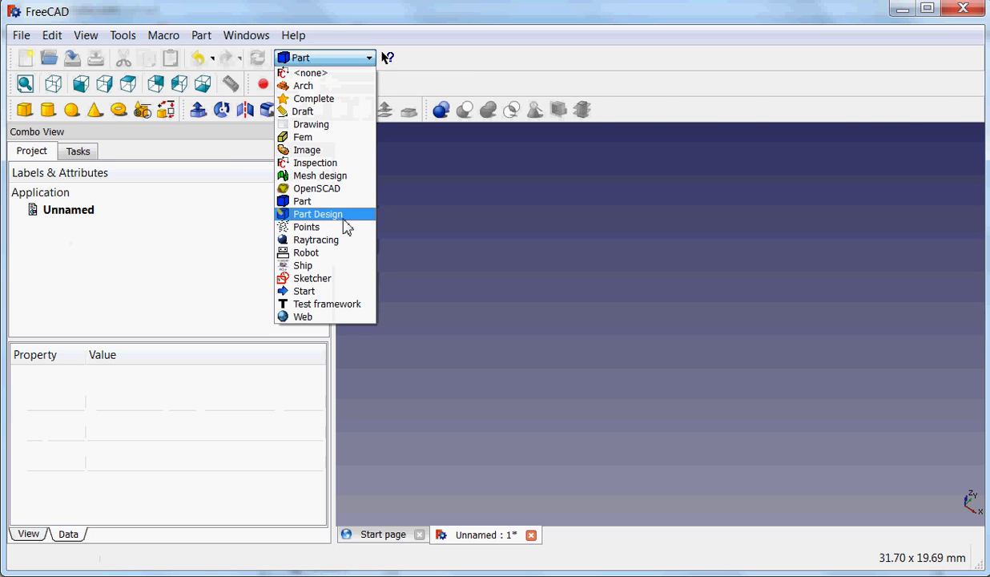
click(343, 217)
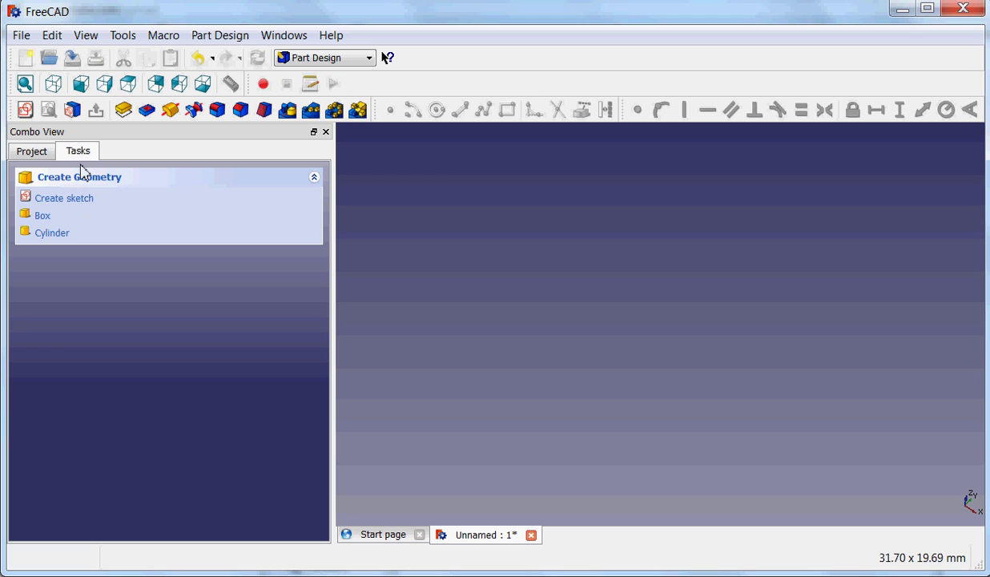
click(78, 204)
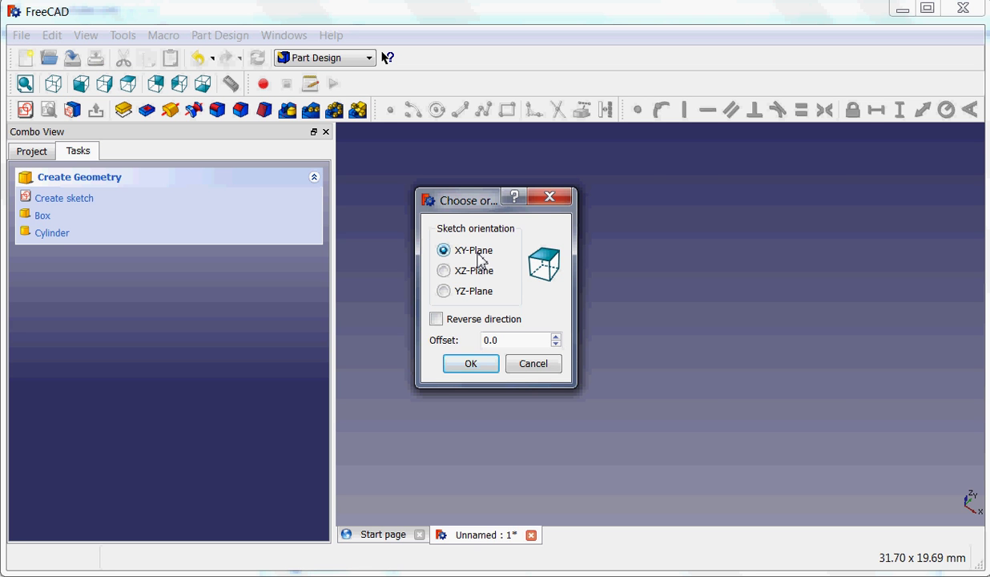
click(471, 364)
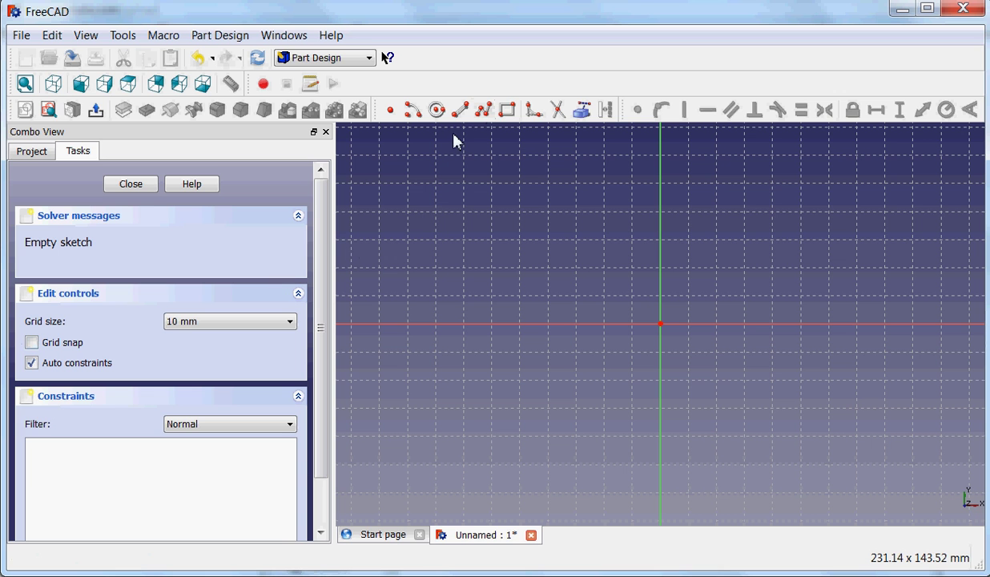
Sketch a closed six-sided L-shaped polyline about 49 mm wide and 36 mm high beside the vertical axis
click(484, 110)
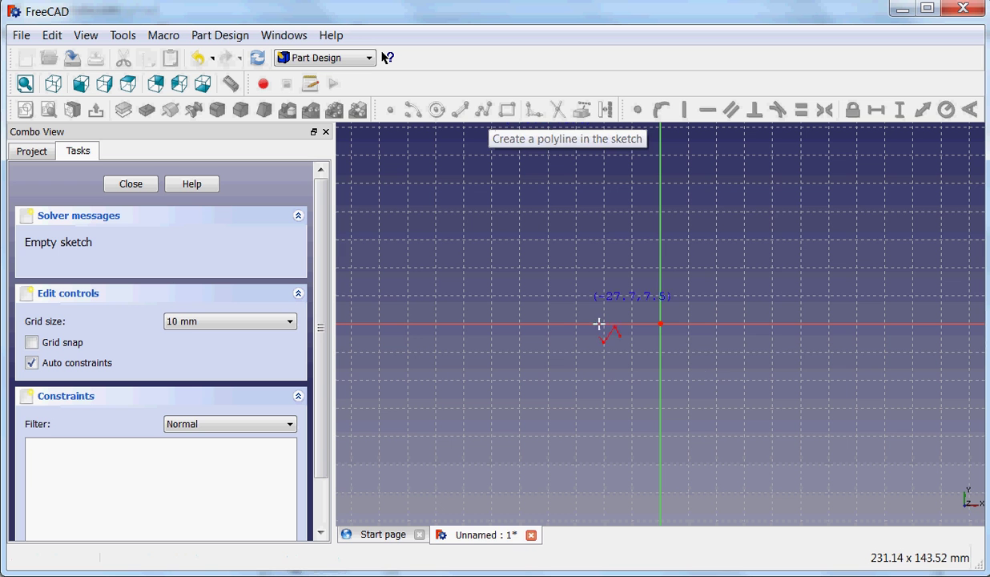
click(692, 345)
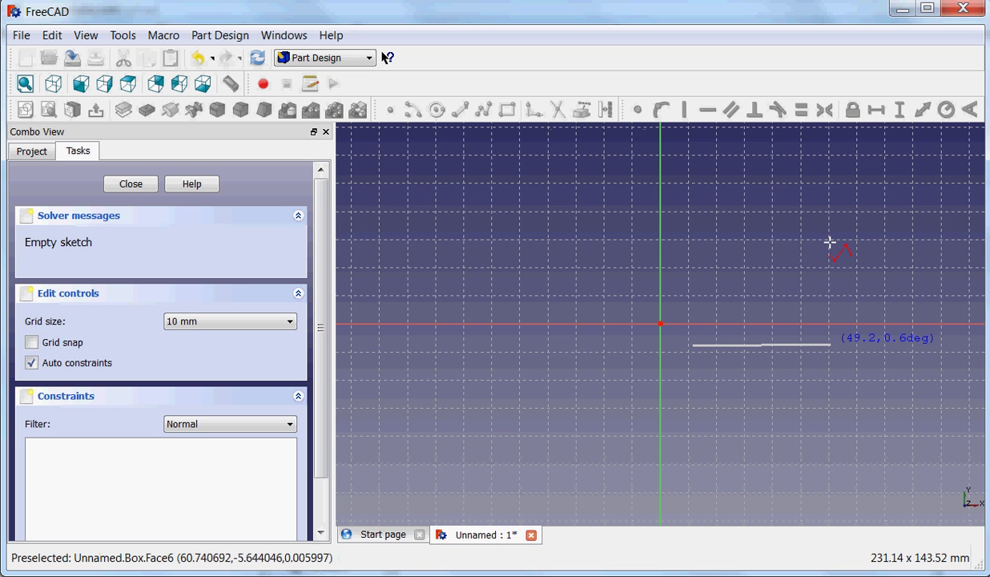
click(830, 346)
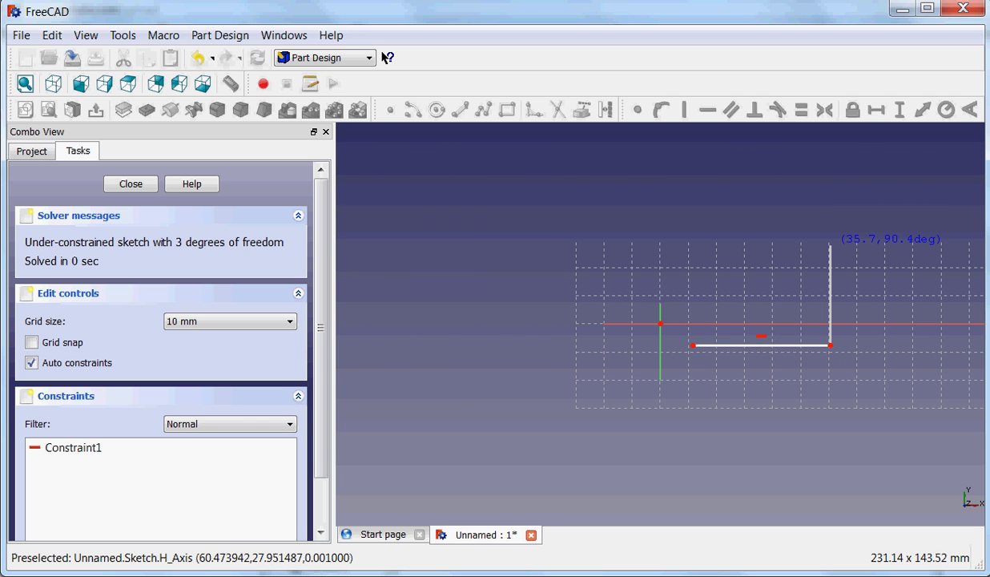
click(830, 245)
click(757, 244)
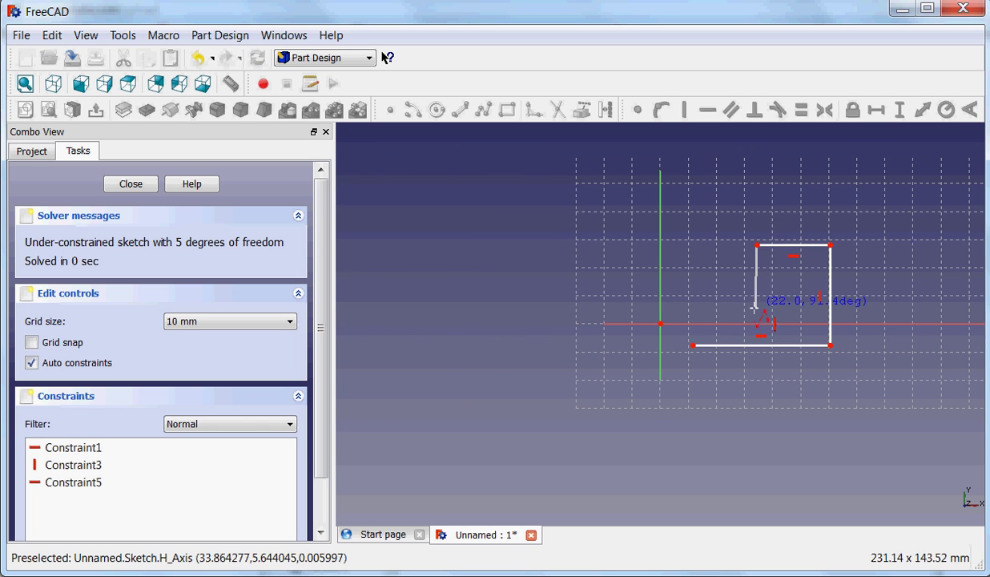
click(762, 307)
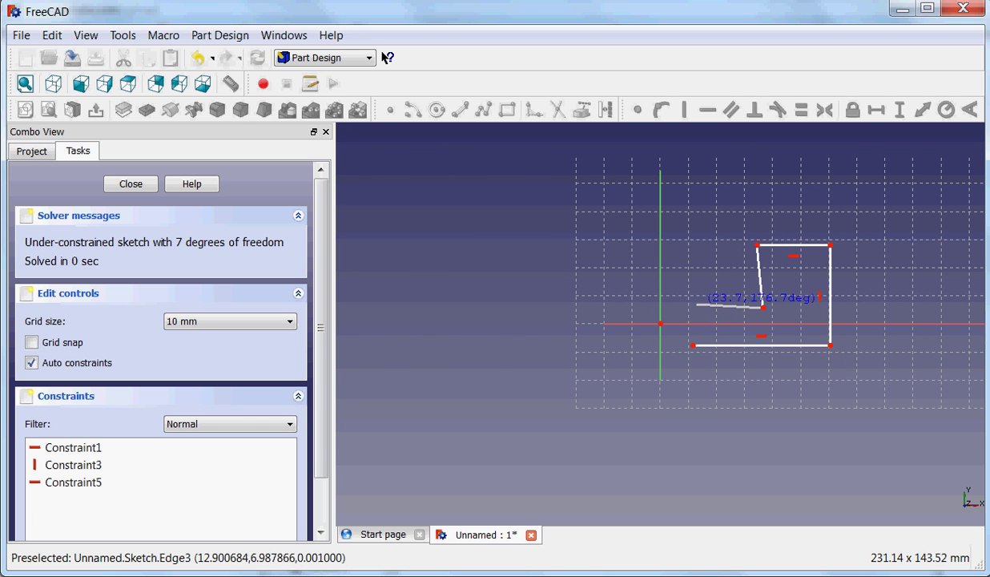
click(693, 307)
click(694, 343)
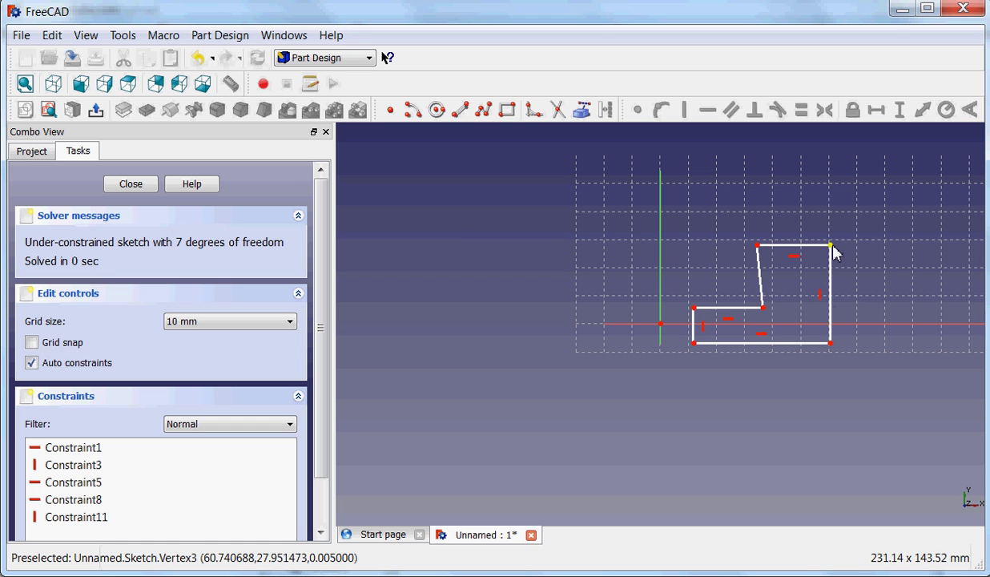
Reshape the profile by raising its upper-right corner and moving the inner corner toward the vertical axis
mouse_move(832, 248)
mouse_down()
mouse_move(857, 250)
mouse_move(859, 216)
mouse_move(824, 239)
mouse_move(854, 254)
mouse_move(822, 225)
mouse_move(837, 264)
mouse_move(842, 225)
mouse_move(829, 232)
mouse_up()
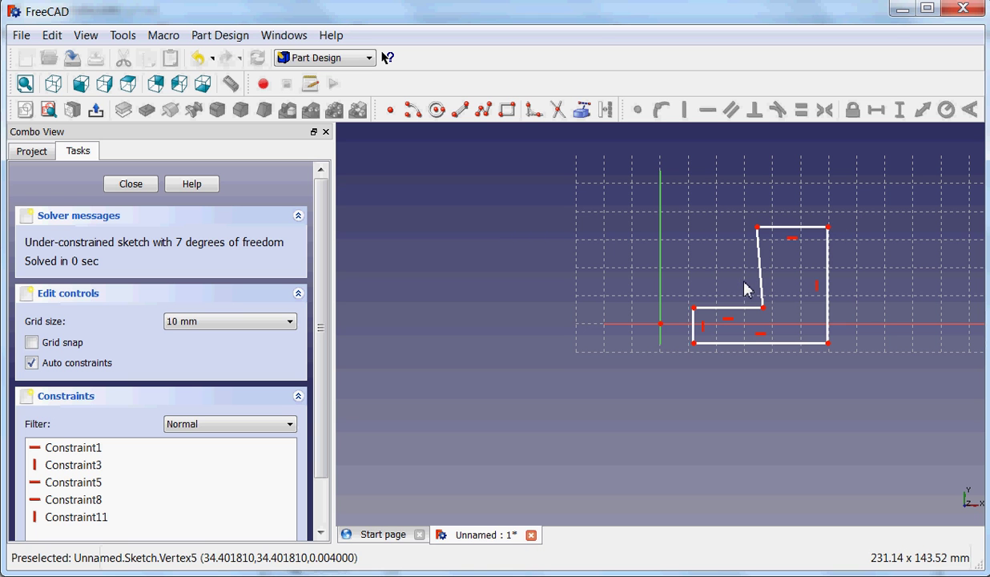
mouse_move(765, 314)
mouse_down()
mouse_move(736, 301)
mouse_move(727, 307)
mouse_move(761, 291)
mouse_move(718, 299)
mouse_move(781, 306)
mouse_move(754, 285)
mouse_move(761, 309)
mouse_move(774, 313)
mouse_move(728, 301)
mouse_move(783, 301)
mouse_move(722, 312)
mouse_move(736, 313)
mouse_up()
click(830, 305)
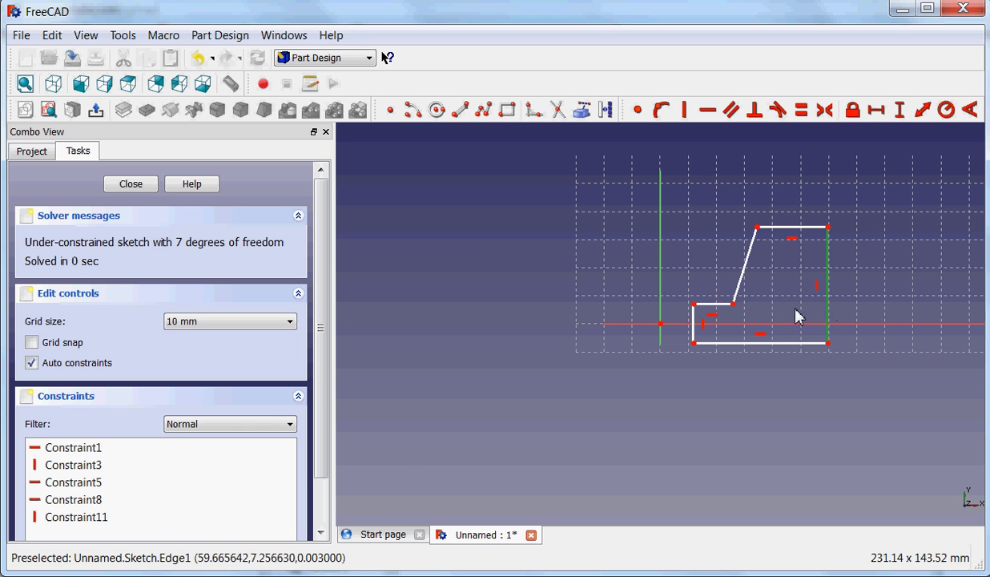
click(438, 437)
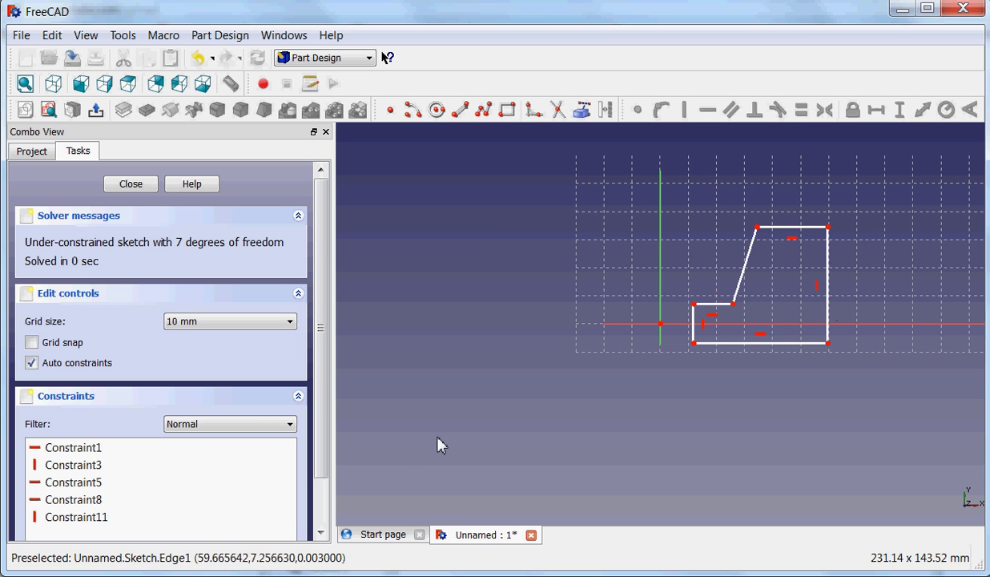
Delete the vertical constraint on the profile's right edge and shift that edge's lower corner slightly
click(72, 448)
click(76, 465)
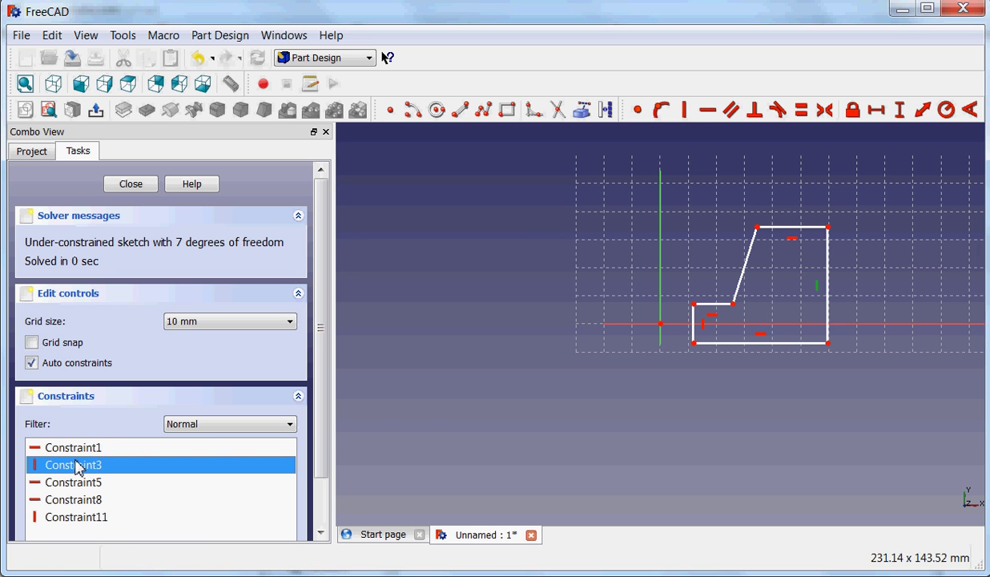
key(Delete)
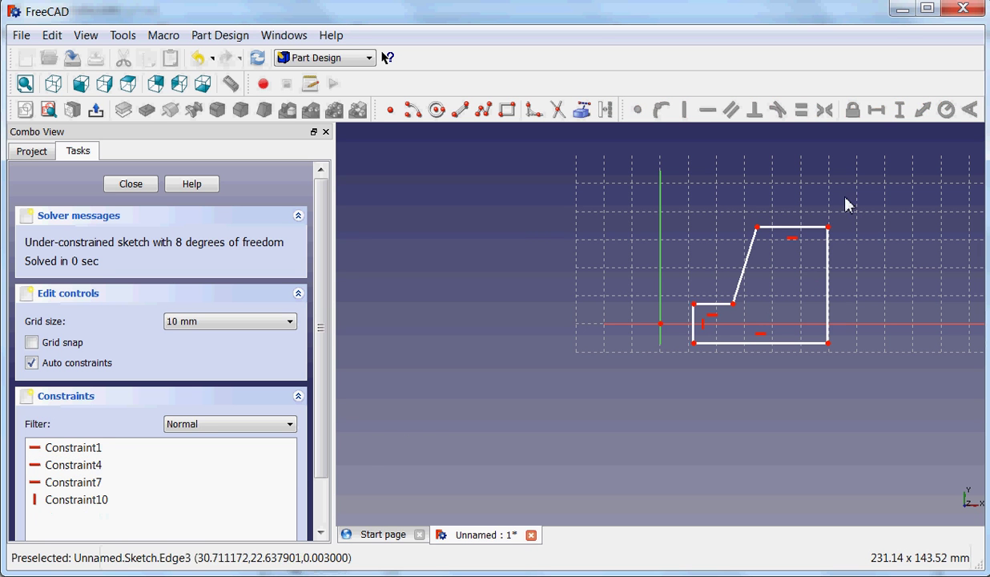
mouse_move(829, 345)
mouse_down()
mouse_move(857, 358)
mouse_move(831, 353)
mouse_up()
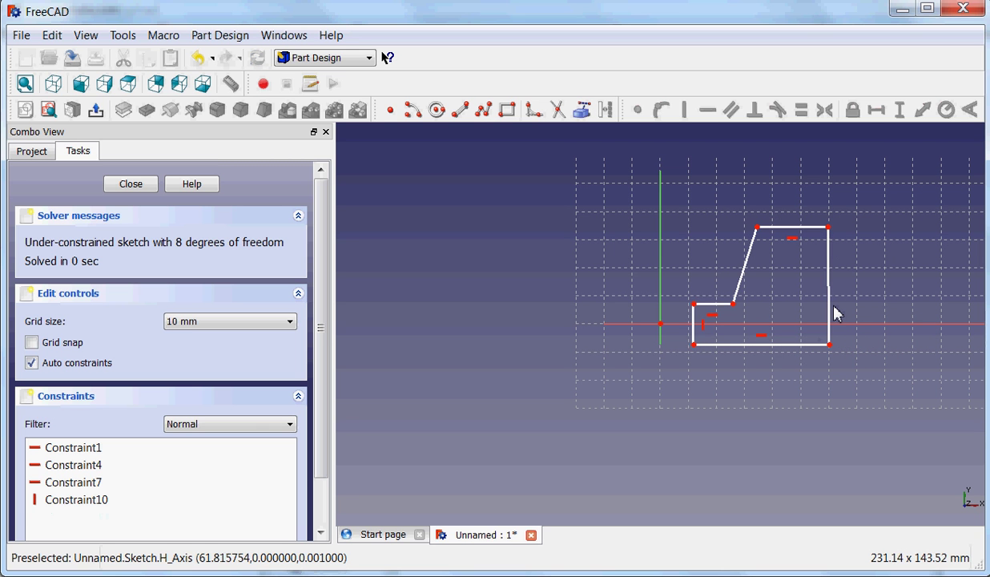
Apply vertical constraints to the profile's right edge and to the slanted edge above the inner corner
click(829, 312)
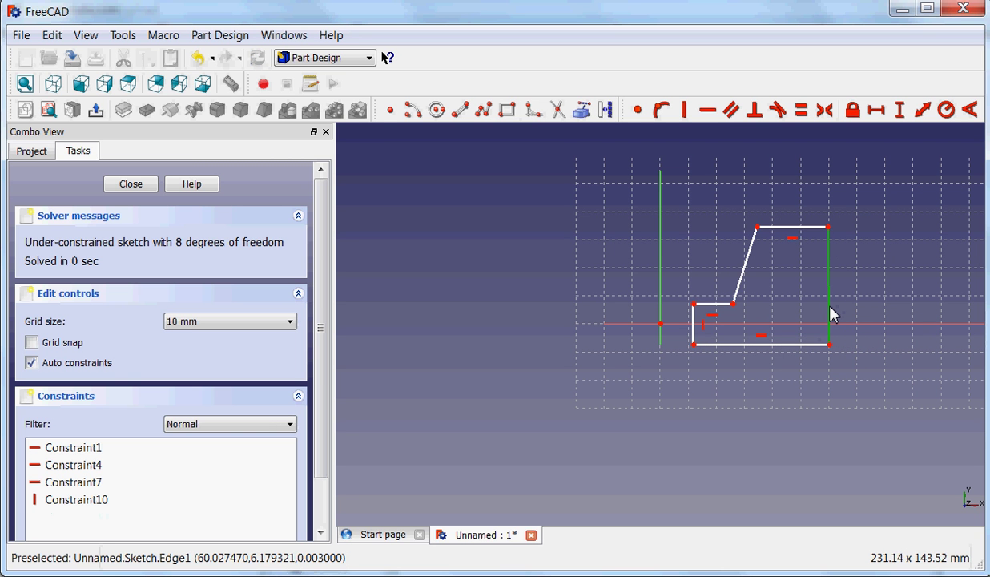
click(684, 110)
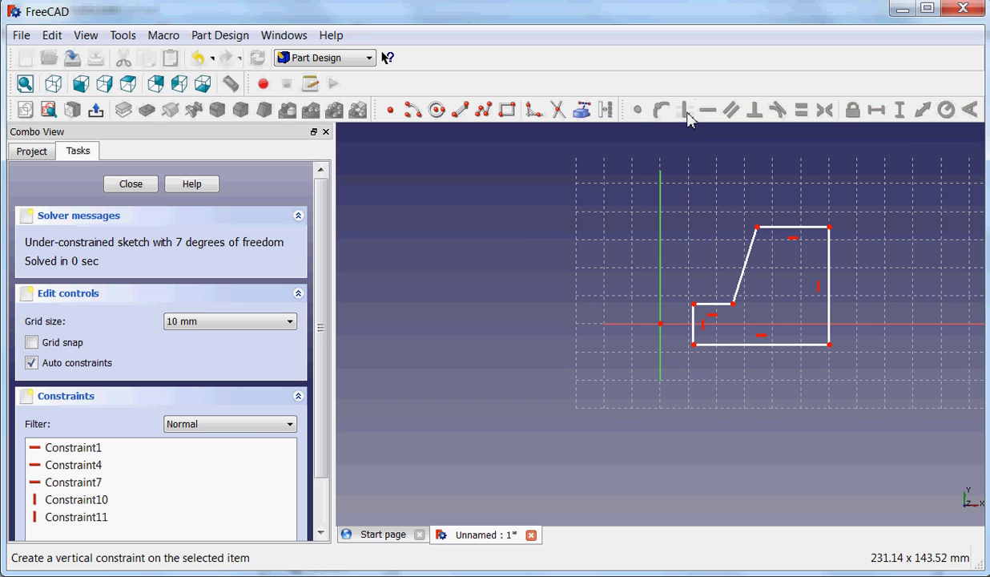
click(738, 285)
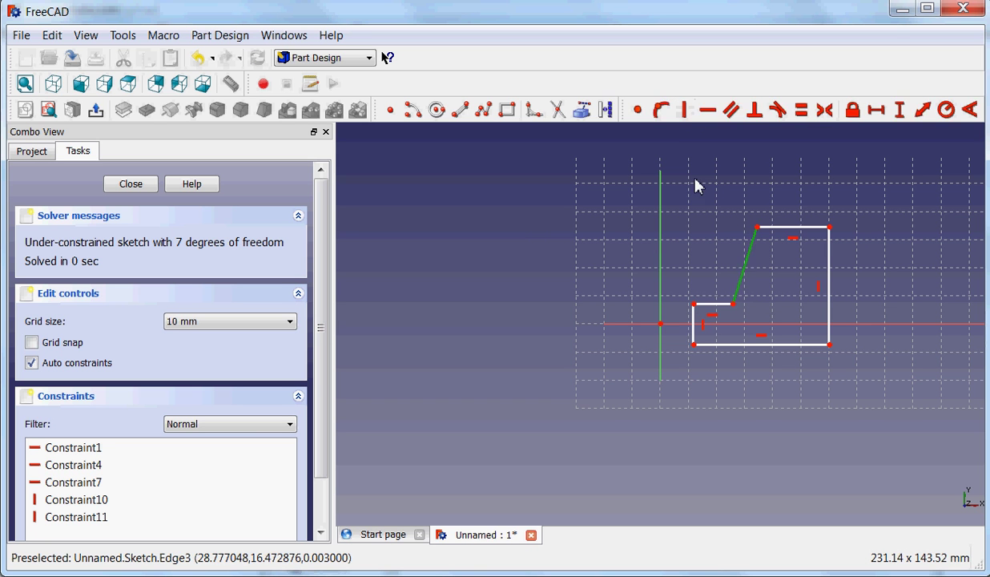
click(687, 111)
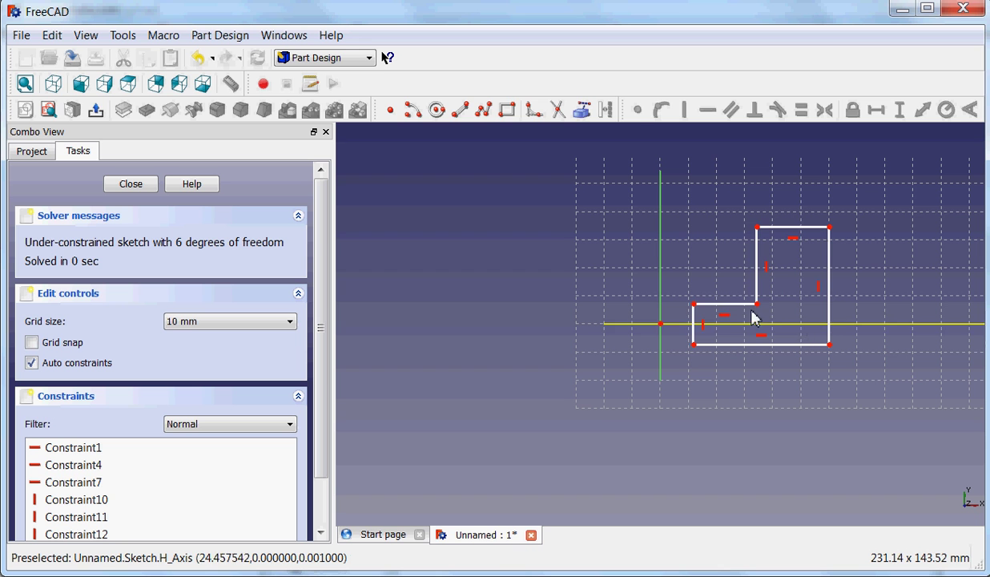
Reposition the profile's free corners and make its lower-left corner coincident with the sketch origin
mouse_move(757, 307)
mouse_down()
mouse_move(751, 279)
mouse_move(776, 302)
mouse_up()
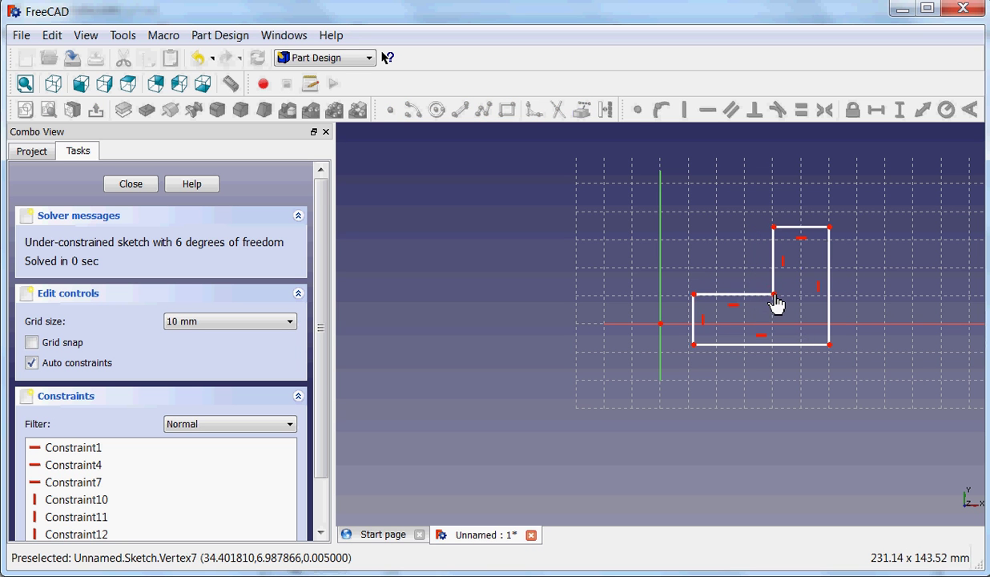
mouse_move(695, 347)
mouse_down()
mouse_move(710, 360)
mouse_move(691, 336)
mouse_move(695, 346)
mouse_move(708, 340)
mouse_up()
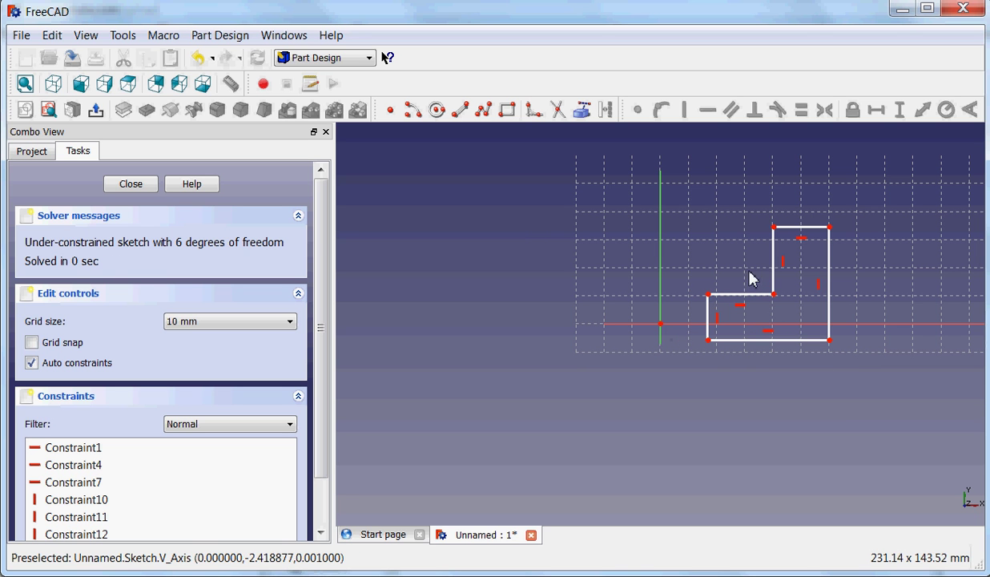
click(709, 342)
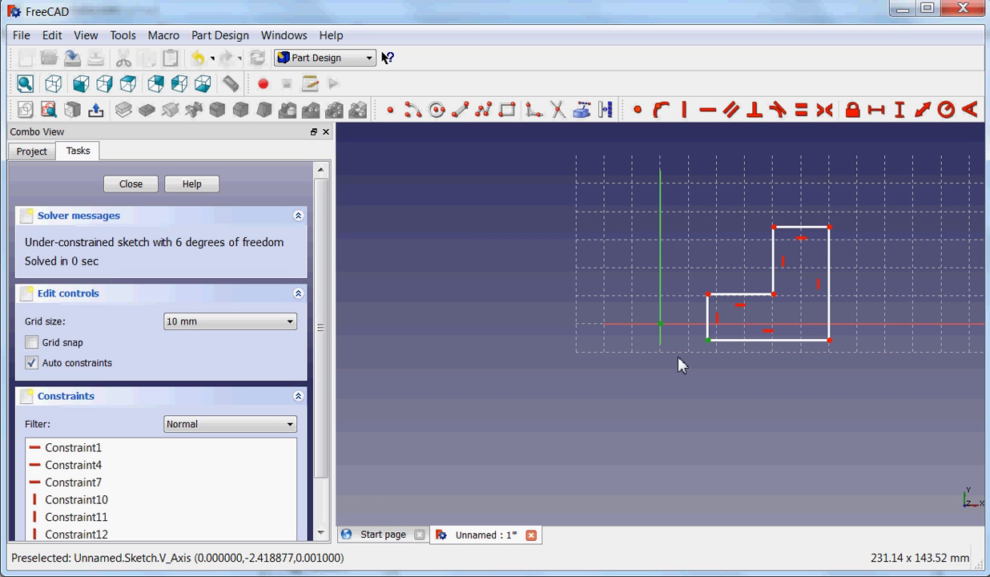
click(637, 110)
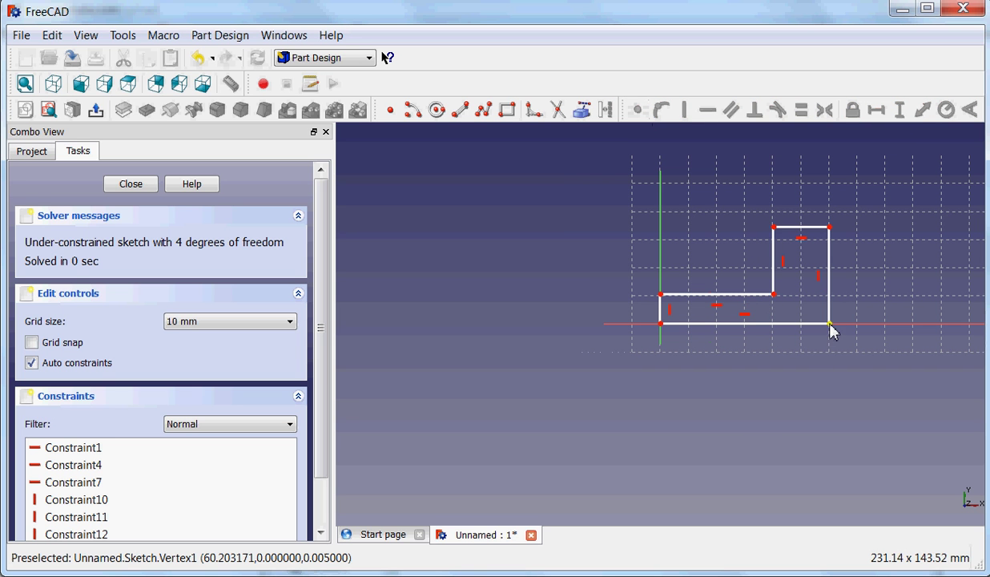
mouse_move(831, 325)
mouse_down()
mouse_move(789, 361)
mouse_move(809, 358)
mouse_move(809, 342)
mouse_move(830, 351)
mouse_up()
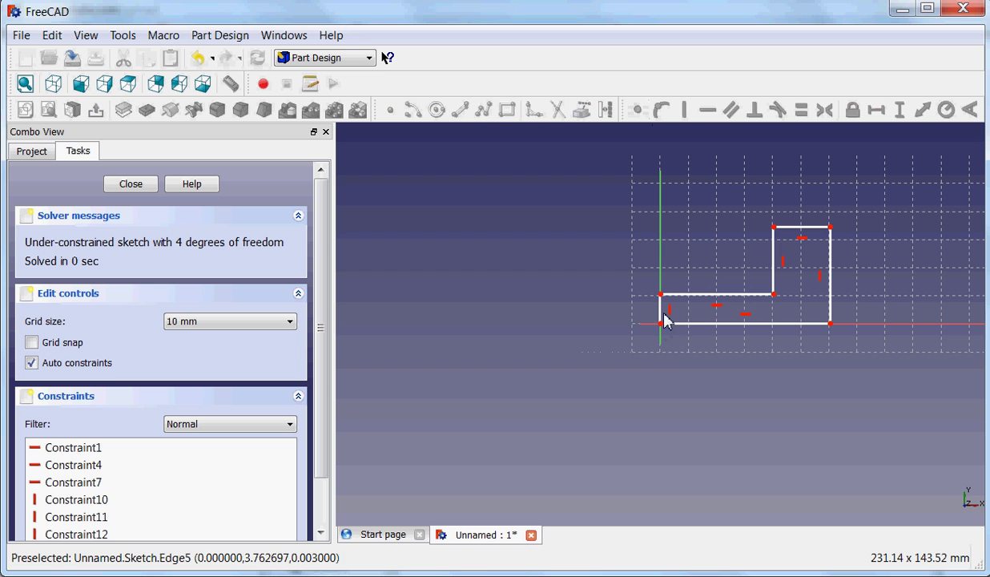
drag(661, 295, 666, 283)
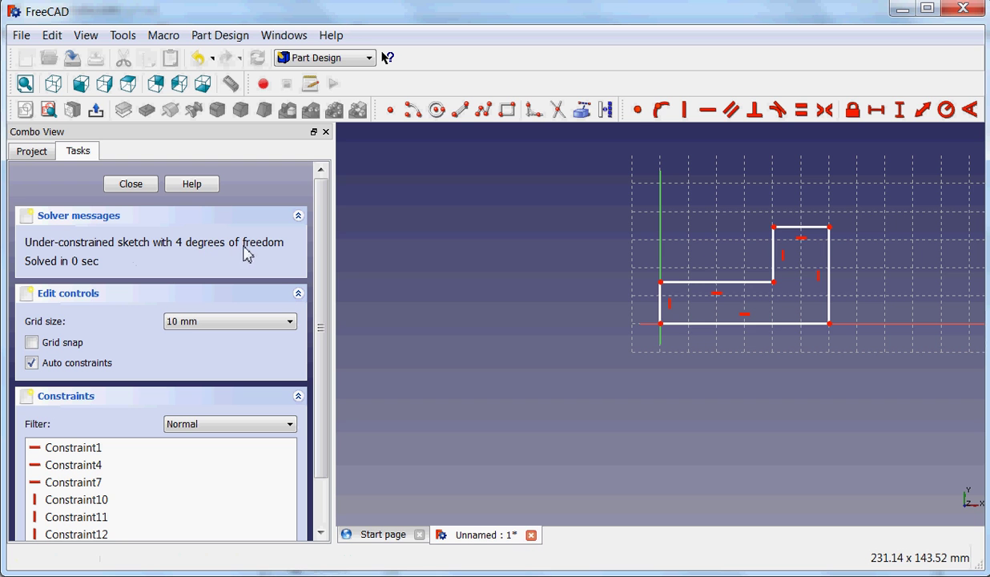
Try to add a length constraint to the profile's bottom edge
click(778, 325)
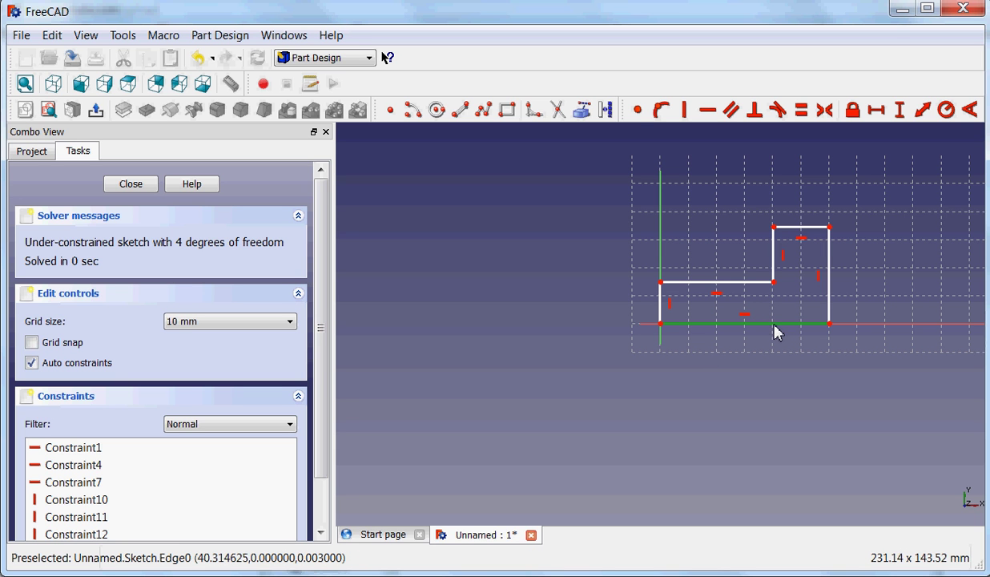
click(922, 112)
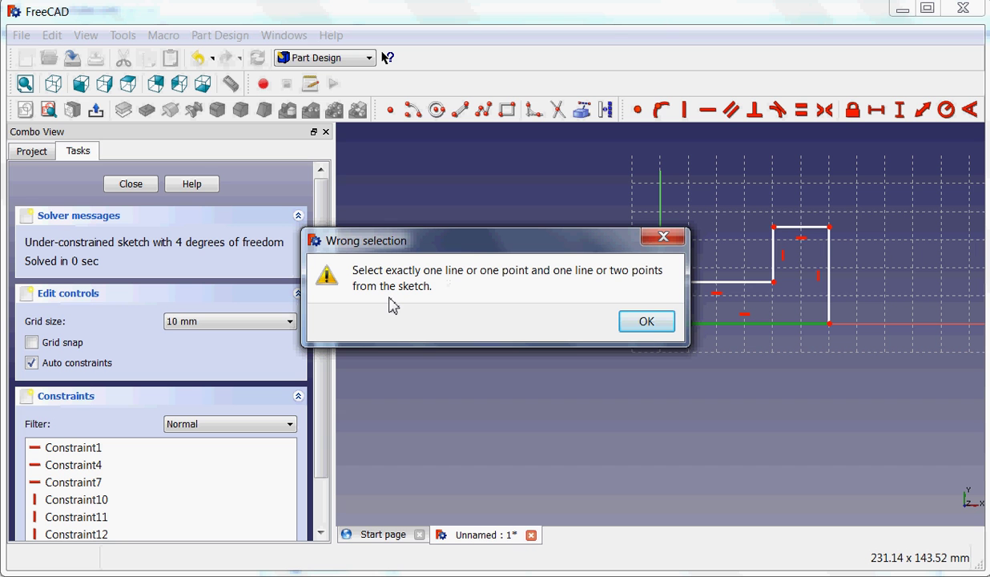
click(647, 322)
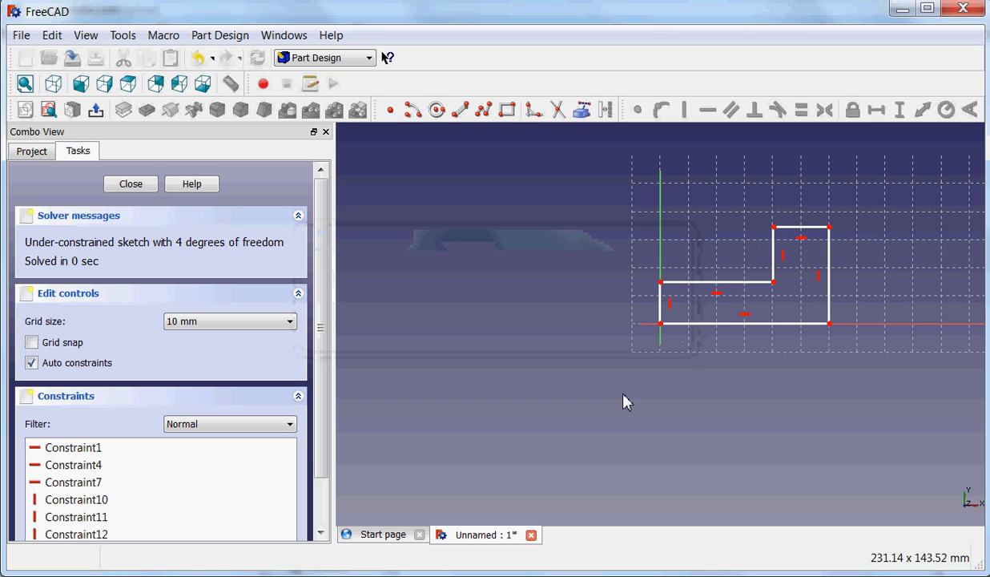
Add a length constraint to the profile's bottom edge and place its dimension below the edge
click(767, 325)
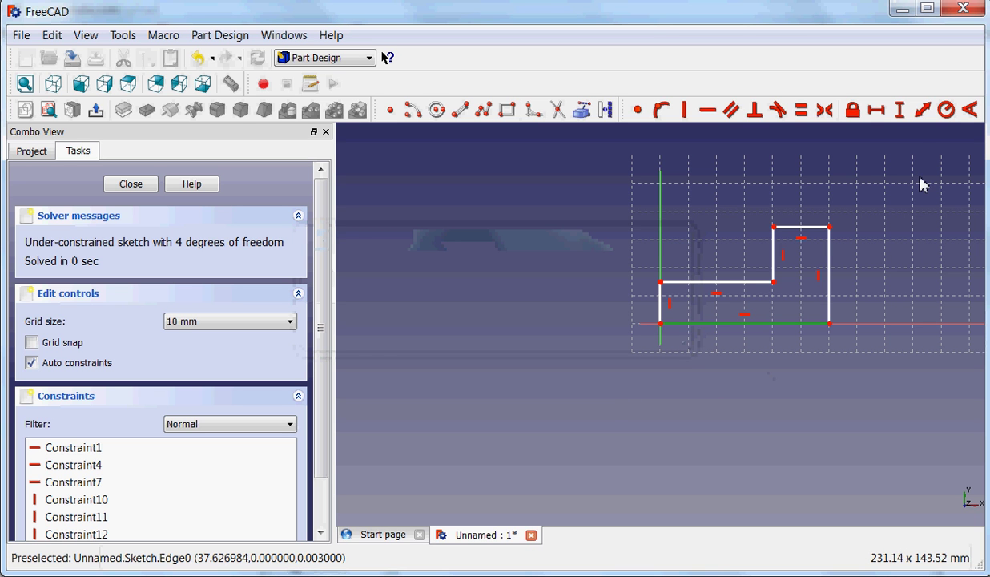
click(922, 112)
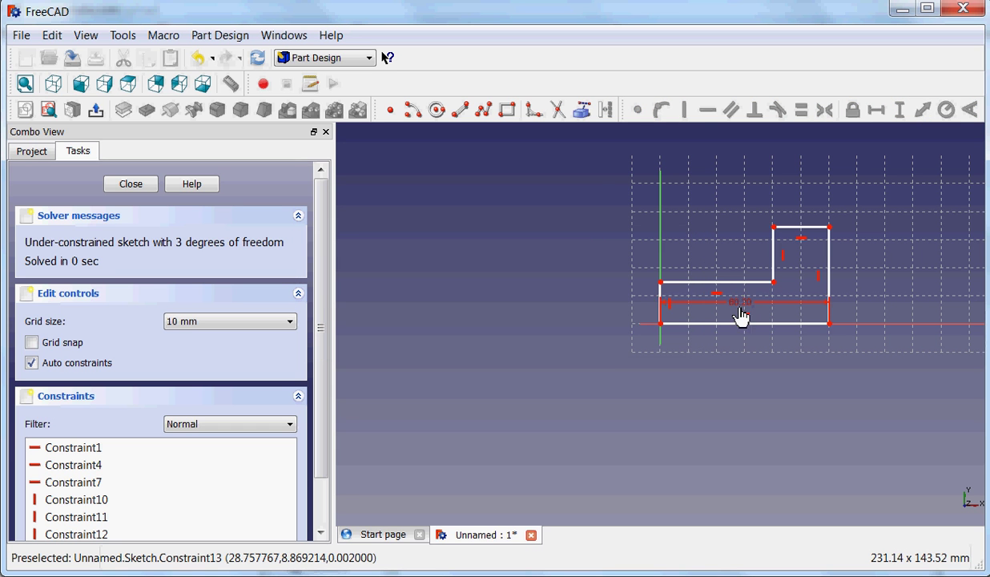
drag(741, 316, 742, 367)
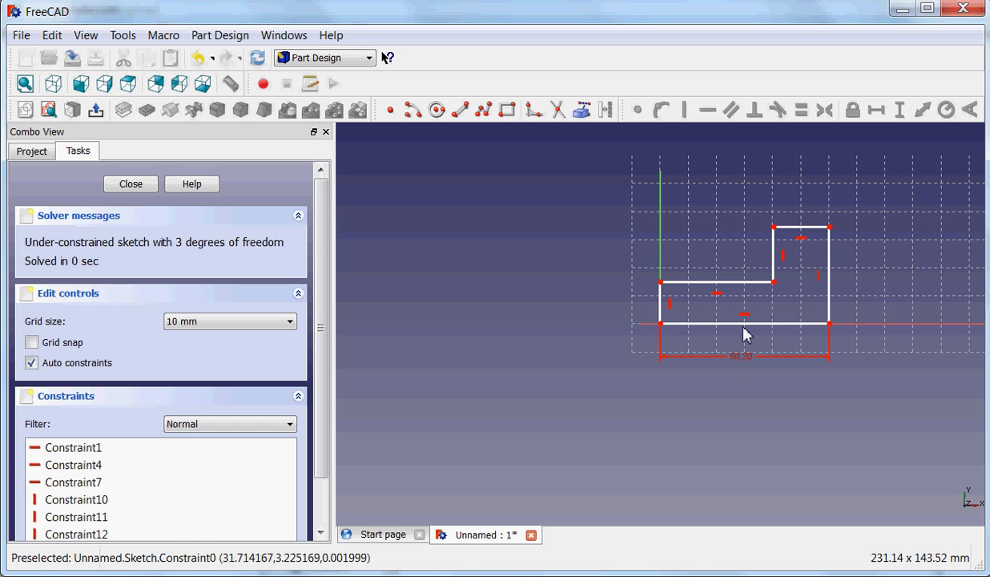
Set the bottom edge's length to 40 mm and reposition the inner and upper-right corners to restore the L shape
double_click(742, 359)
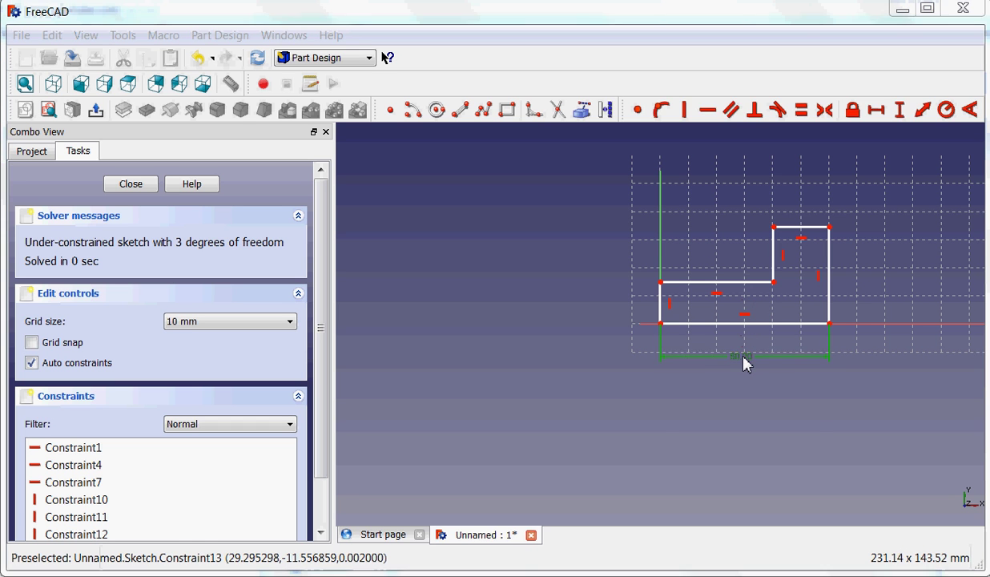
drag(729, 350, 535, 278)
text(40)
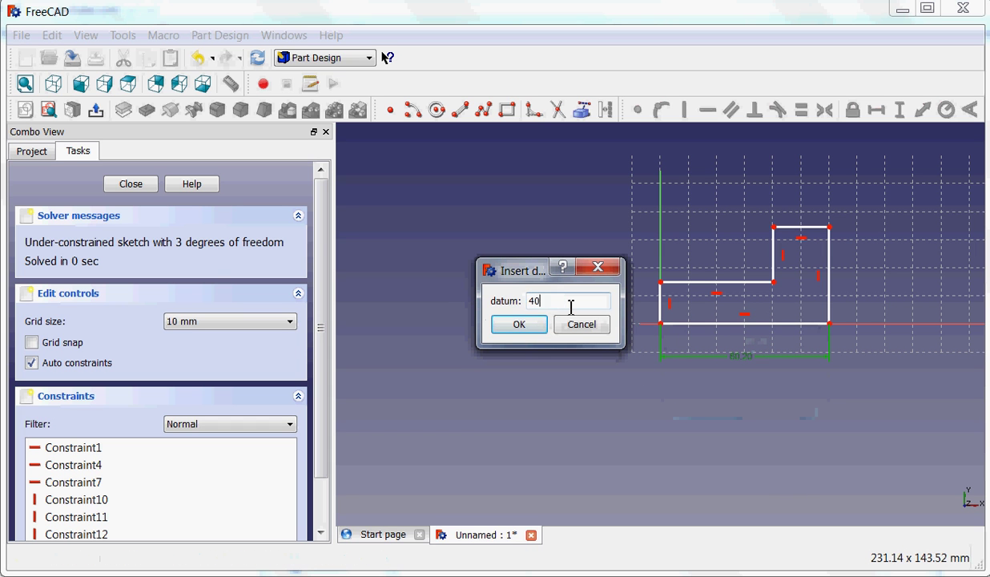
key(Return)
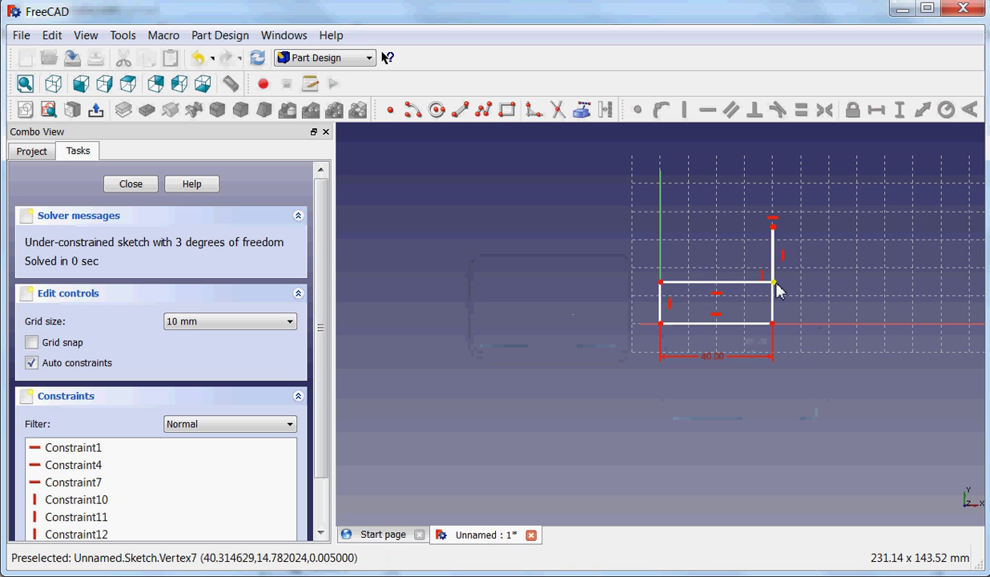
drag(774, 283, 717, 297)
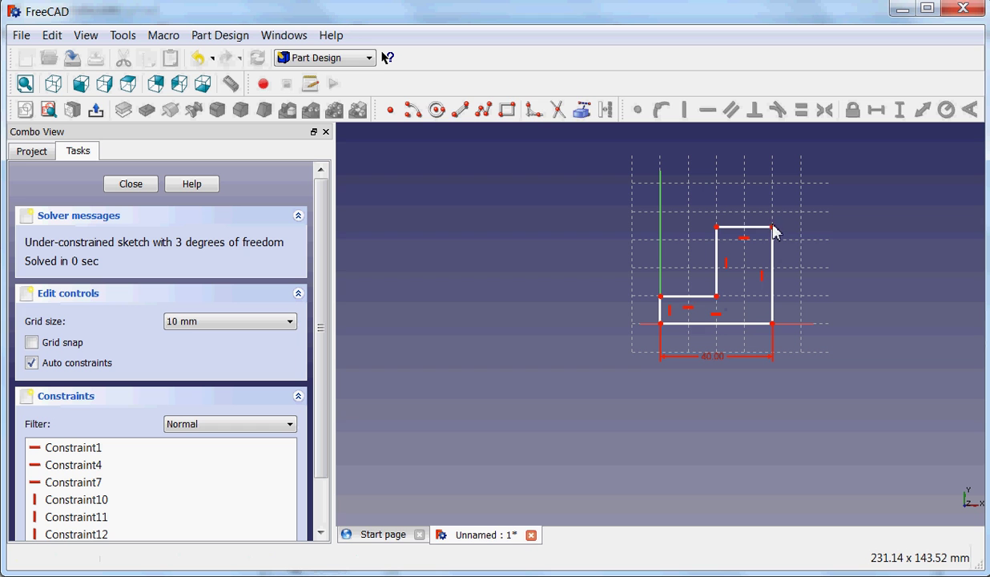
drag(773, 229, 778, 246)
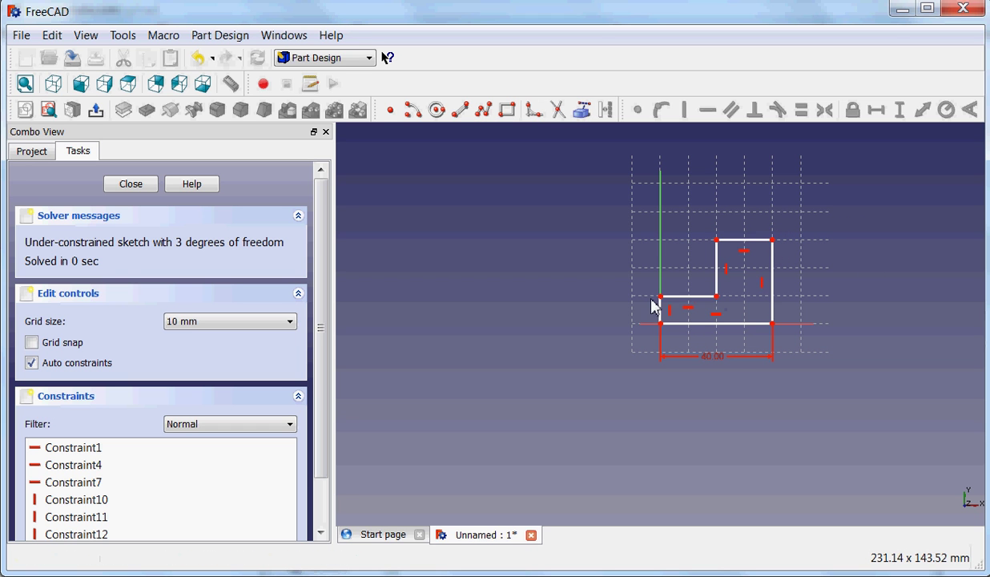
Add a length constraint of 30 mm to the profile's right edge, with its dimension placed outside the profile
click(772, 311)
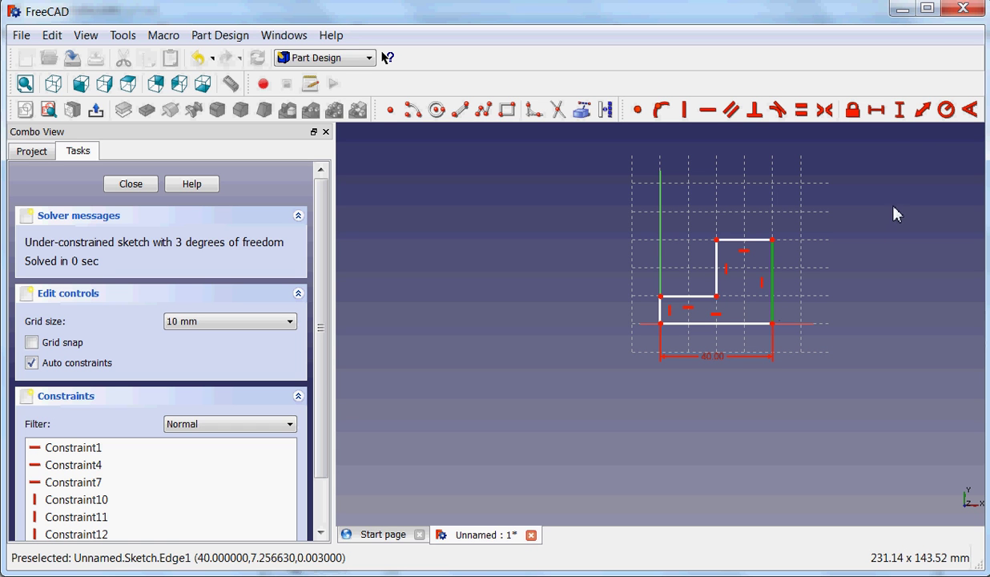
click(922, 111)
drag(747, 294, 831, 299)
double_click(836, 288)
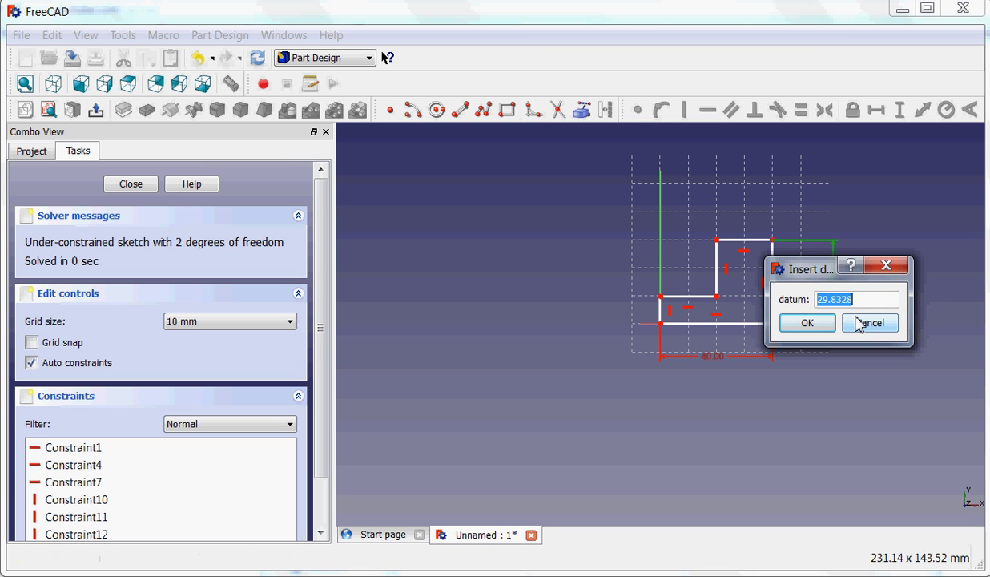
text(30)
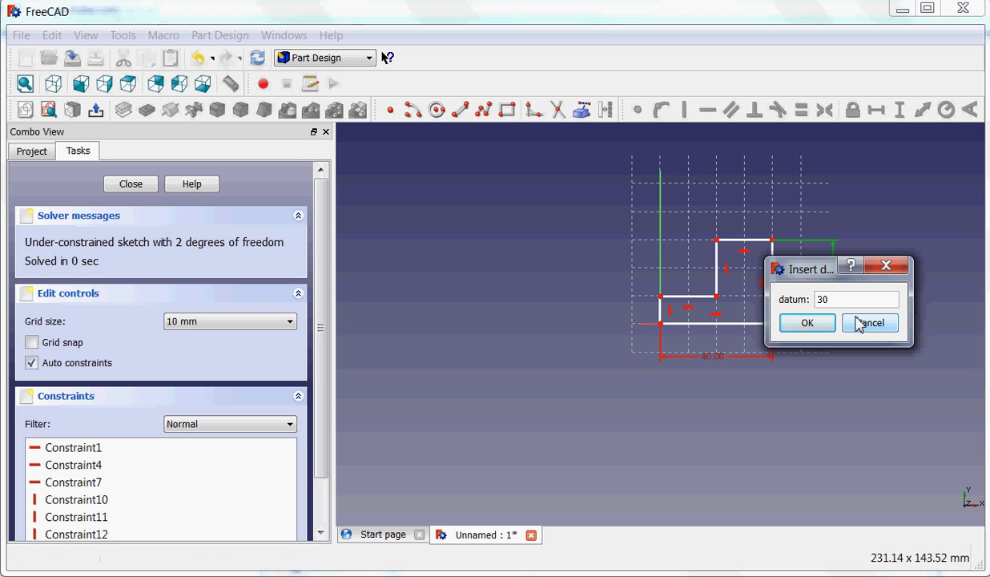
click(808, 326)
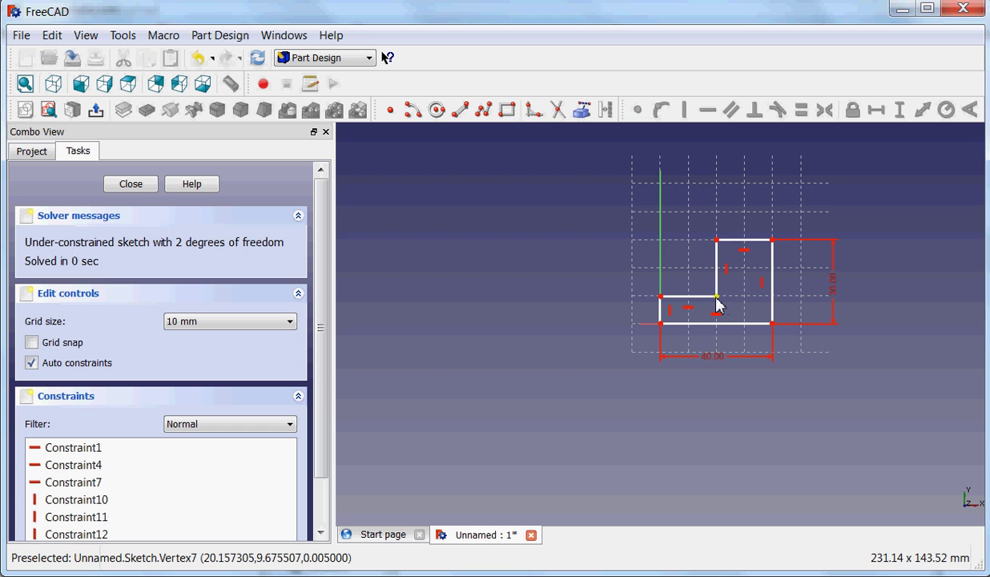
Adjust the inner corner and constrain the profile's short left edge to 10 mm, placing the dimension outside the profile
mouse_move(716, 298)
mouse_down()
mouse_move(741, 297)
mouse_move(707, 298)
mouse_move(744, 298)
mouse_move(718, 299)
mouse_move(727, 298)
mouse_move(723, 275)
mouse_move(720, 302)
mouse_up()
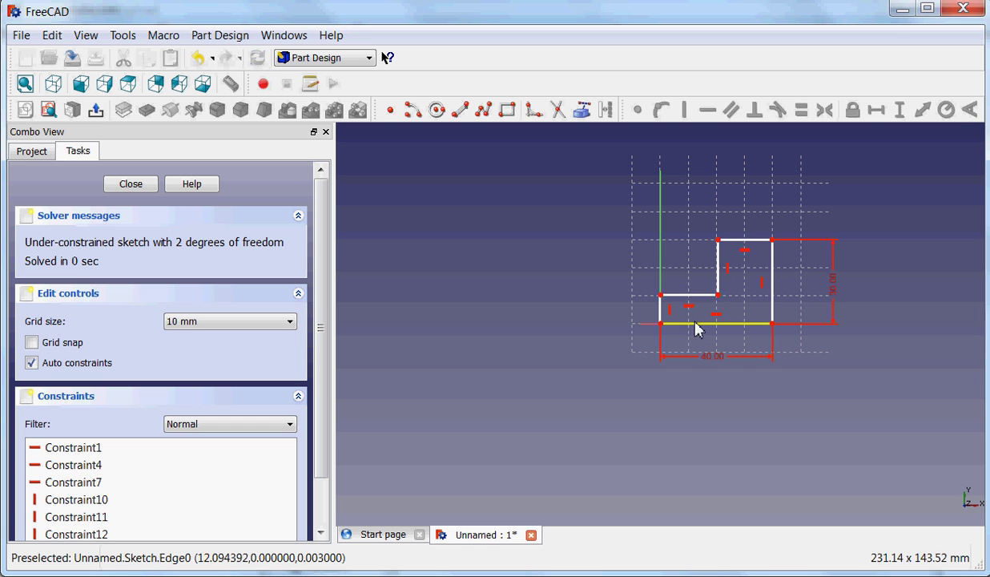
mouse_move(718, 299)
mouse_down()
mouse_move(717, 312)
mouse_move(719, 287)
mouse_move(720, 305)
mouse_up()
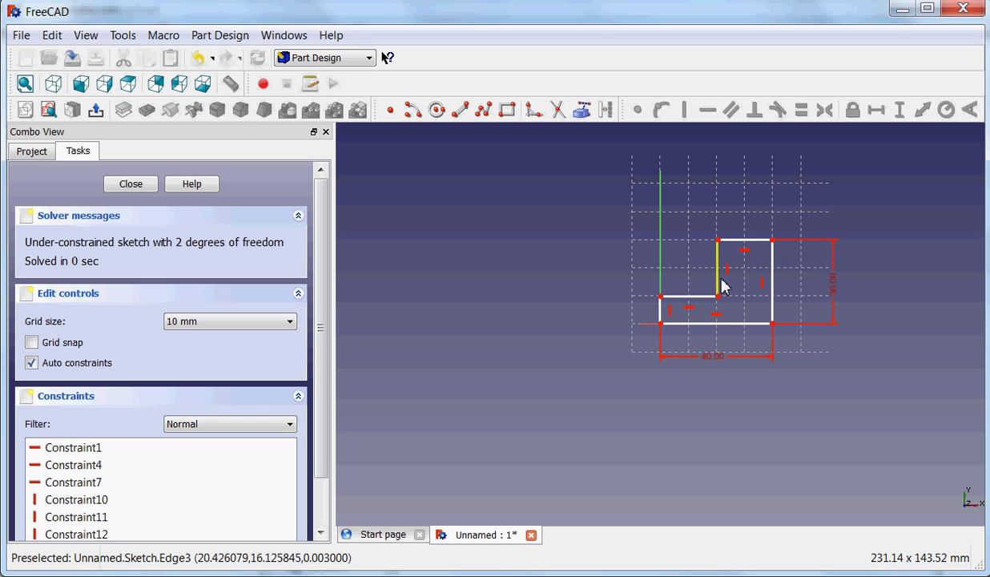
click(661, 317)
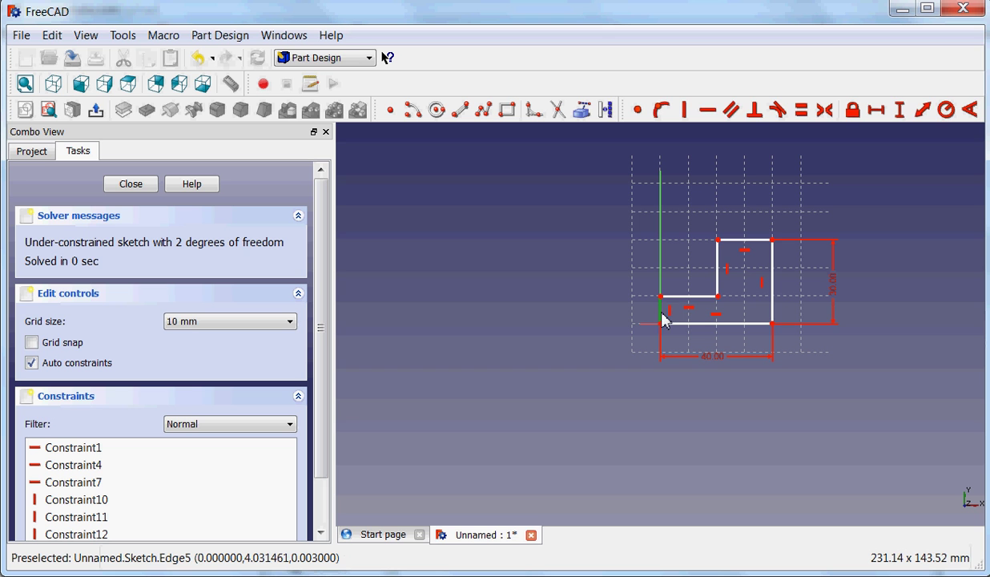
click(922, 109)
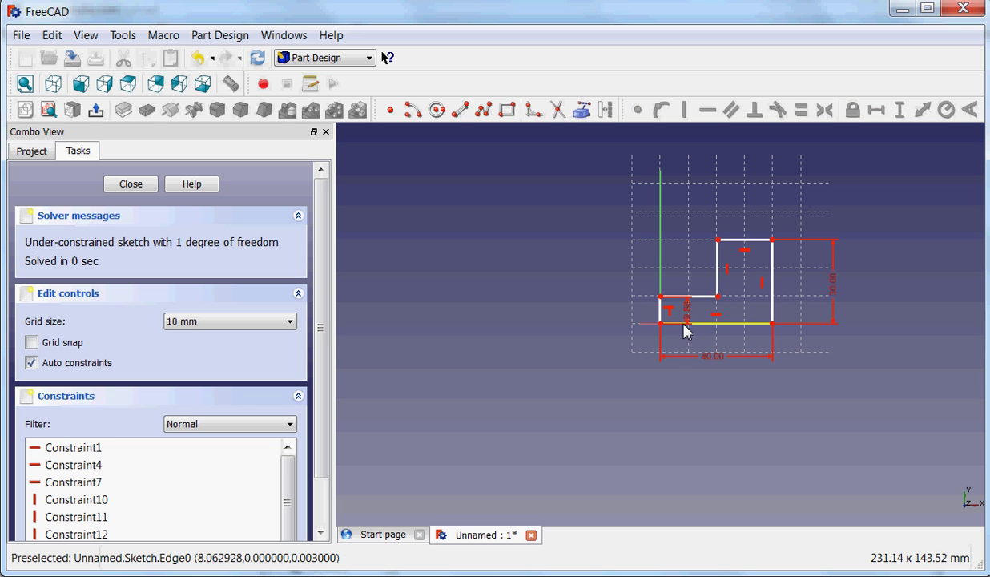
mouse_move(687, 319)
mouse_down()
mouse_move(610, 307)
mouse_move(607, 318)
mouse_up()
double_click(603, 312)
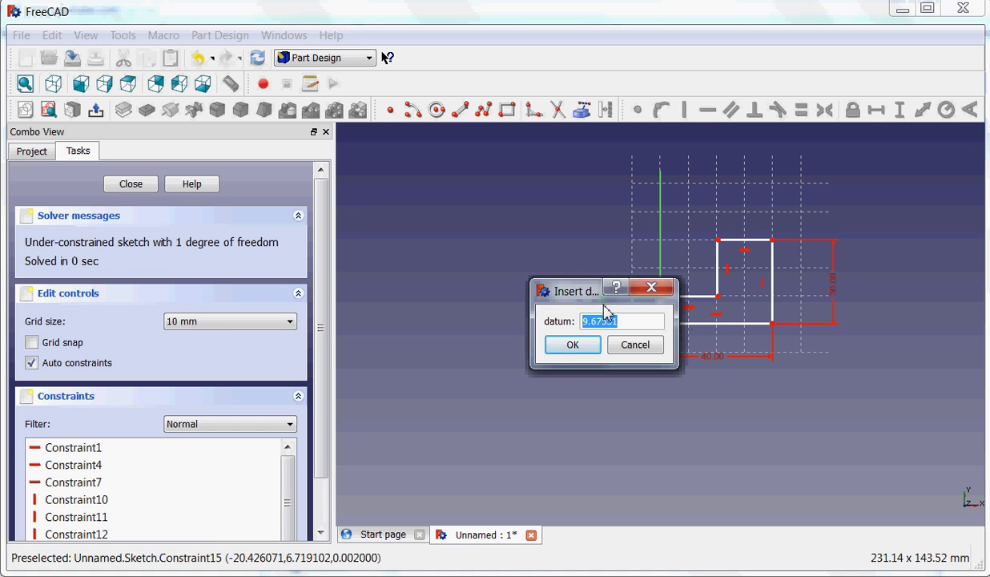
text(10)
key(Return)
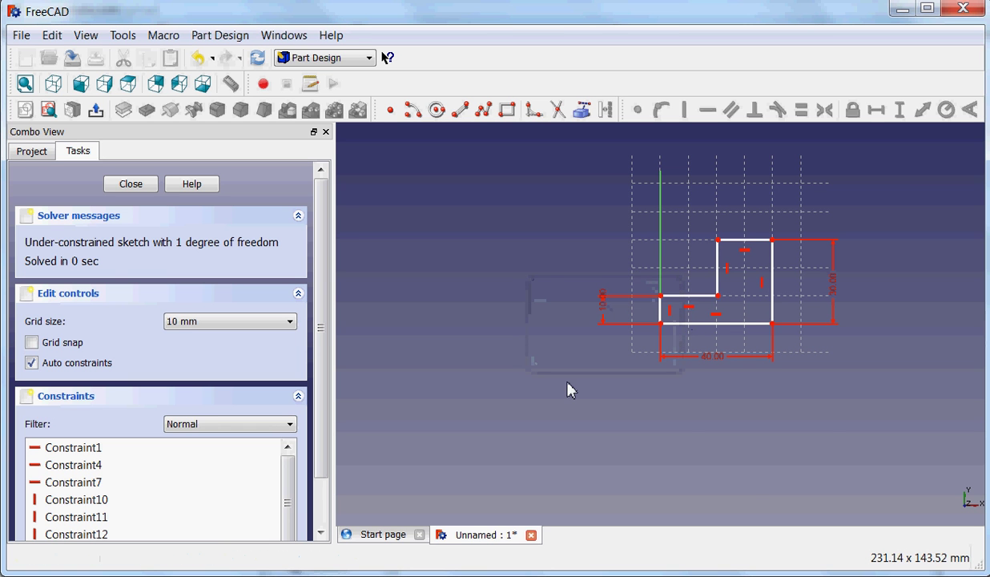
Try to add a length constraint to the inner vertical edge, with its dimension placed left of the profile
mouse_move(717, 296)
mouse_down()
mouse_move(732, 271)
mouse_move(720, 289)
mouse_move(741, 299)
mouse_move(704, 302)
mouse_move(718, 307)
mouse_up()
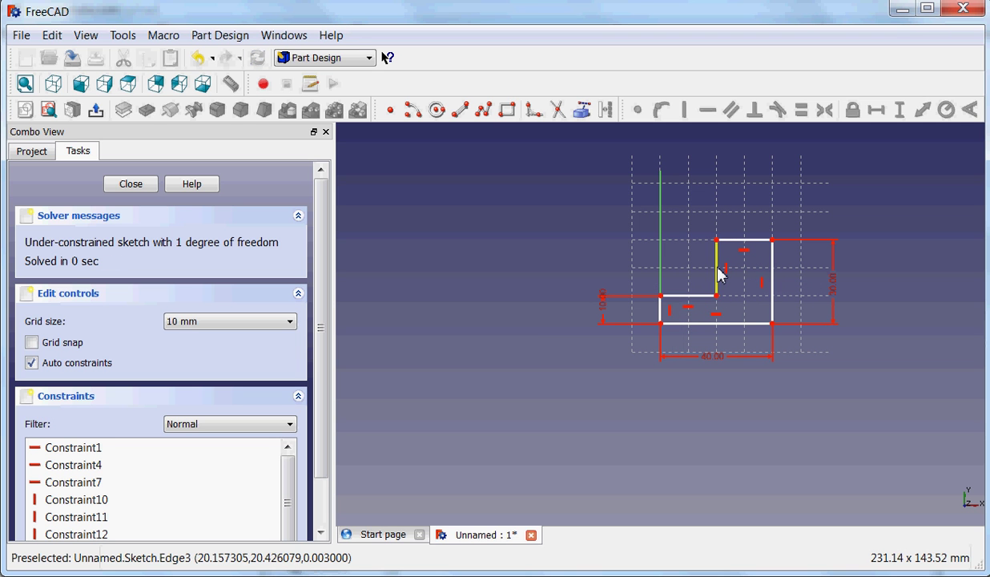
click(719, 274)
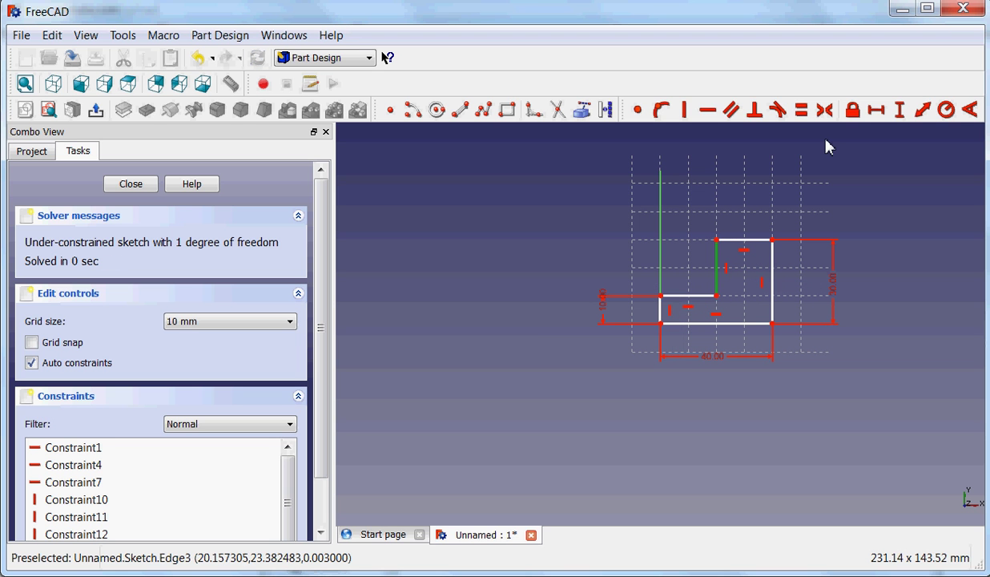
click(923, 109)
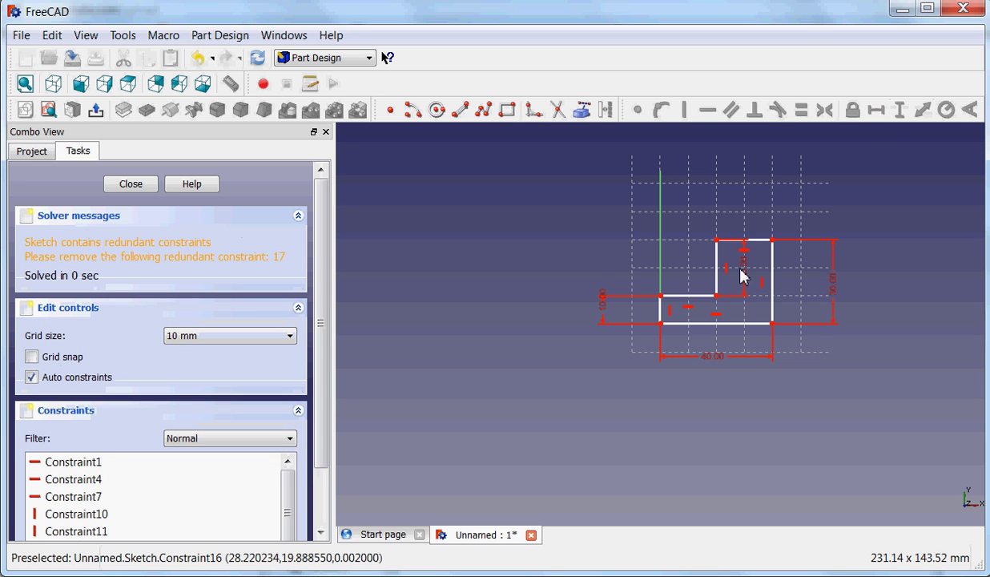
drag(747, 278, 619, 270)
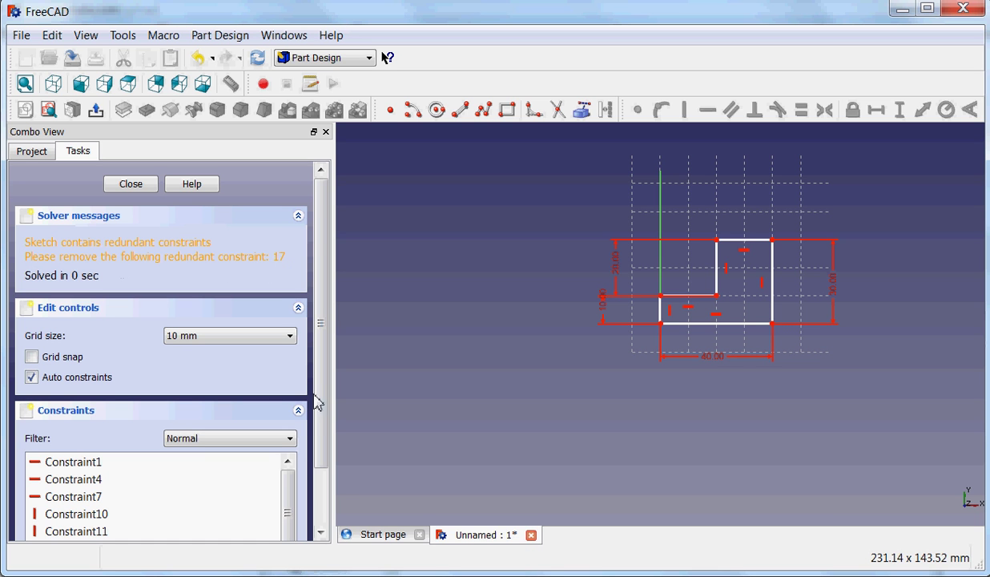
Delete the redundant length constraint, Constraint17, from the inner vertical edge
drag(320, 424, 320, 526)
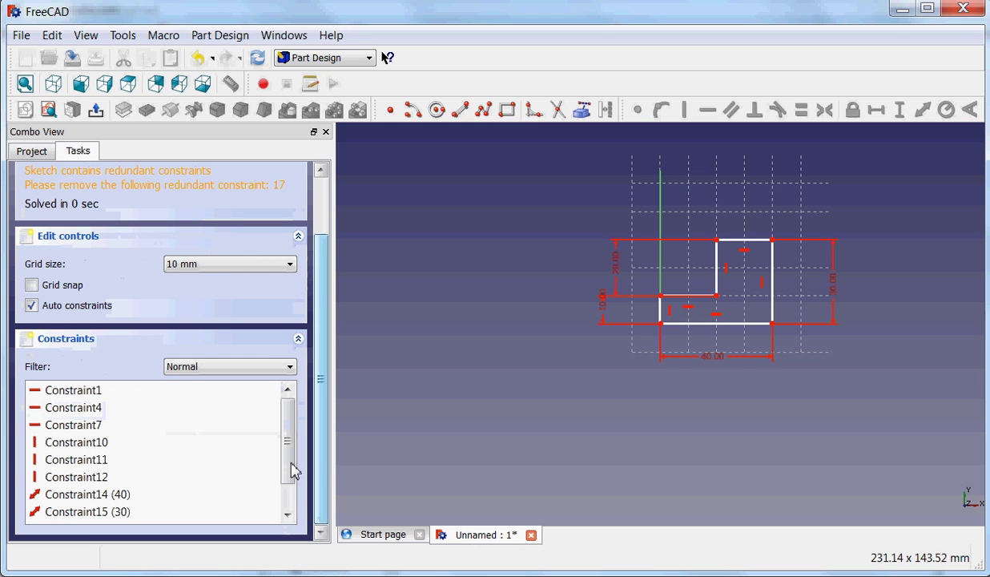
click(287, 515)
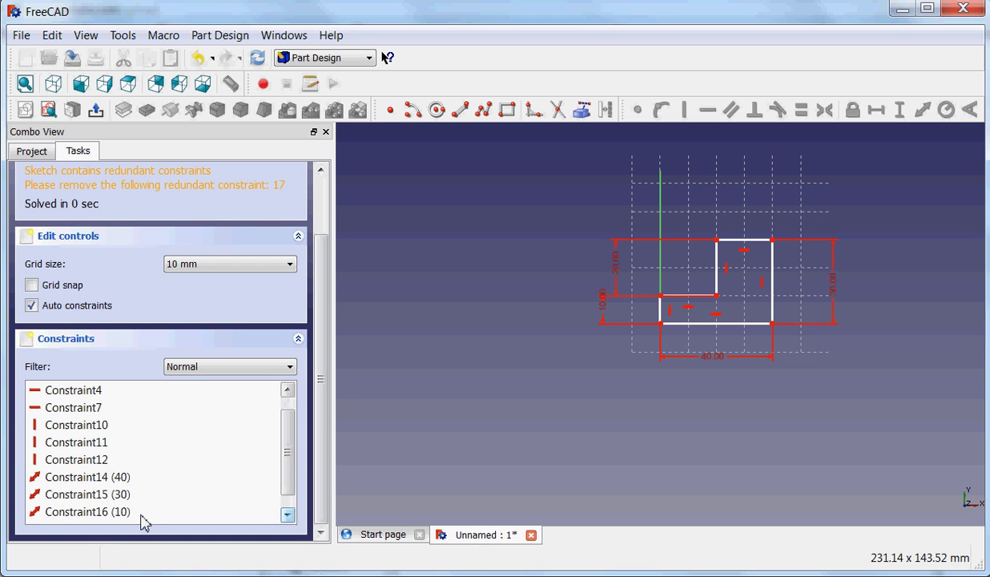
click(286, 515)
click(66, 511)
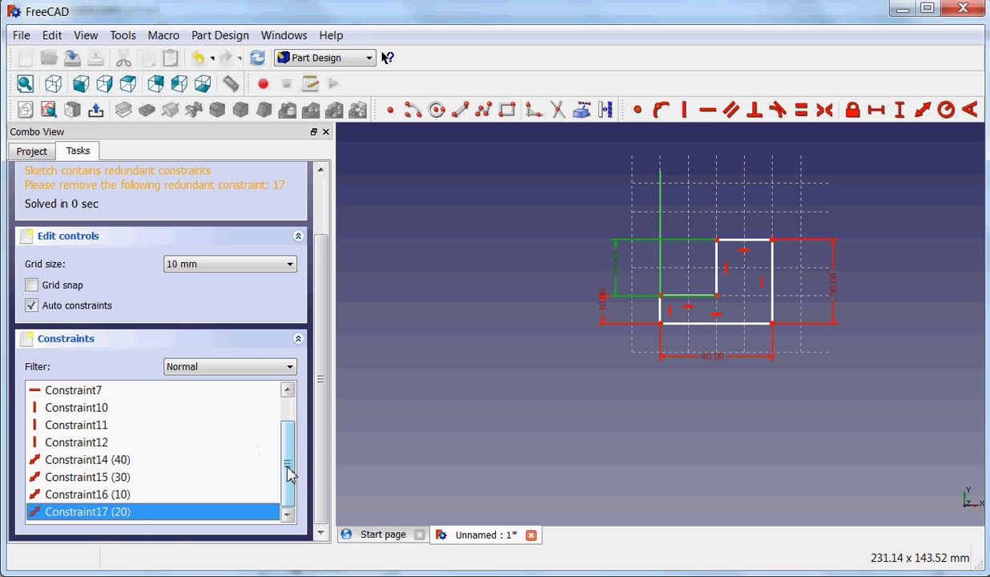
key(Delete)
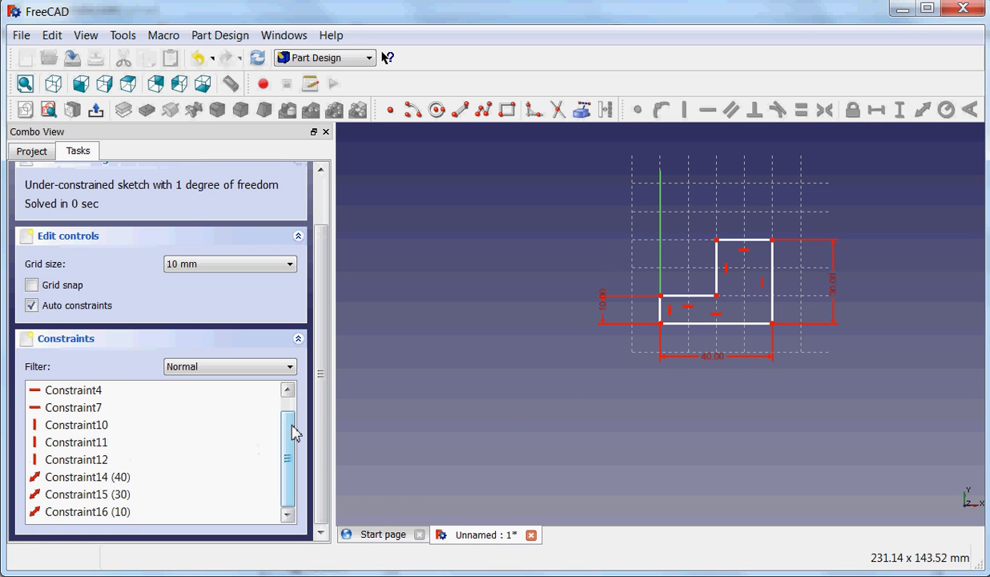
scroll(320, 381, up, 2)
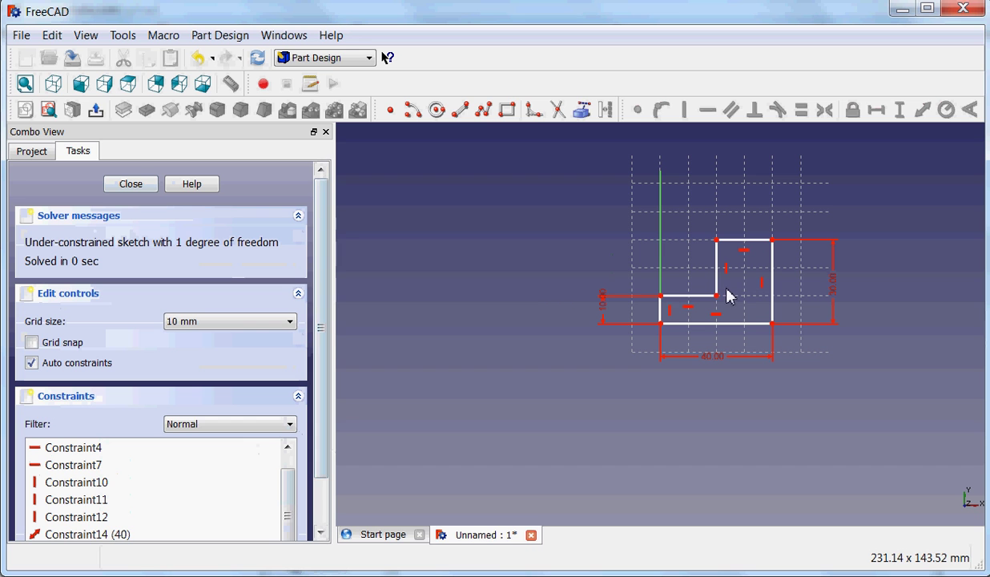
Add a length constraint of 20 mm to the profile's top edge, with its dimension placed above the edge
mouse_move(716, 295)
mouse_down()
mouse_move(745, 297)
mouse_move(699, 300)
mouse_move(718, 300)
mouse_up()
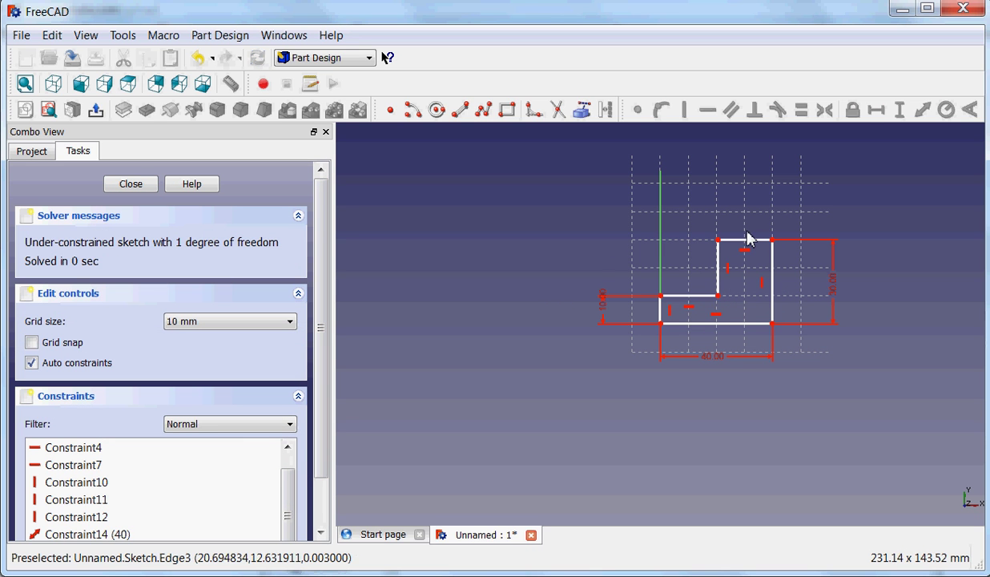
click(746, 241)
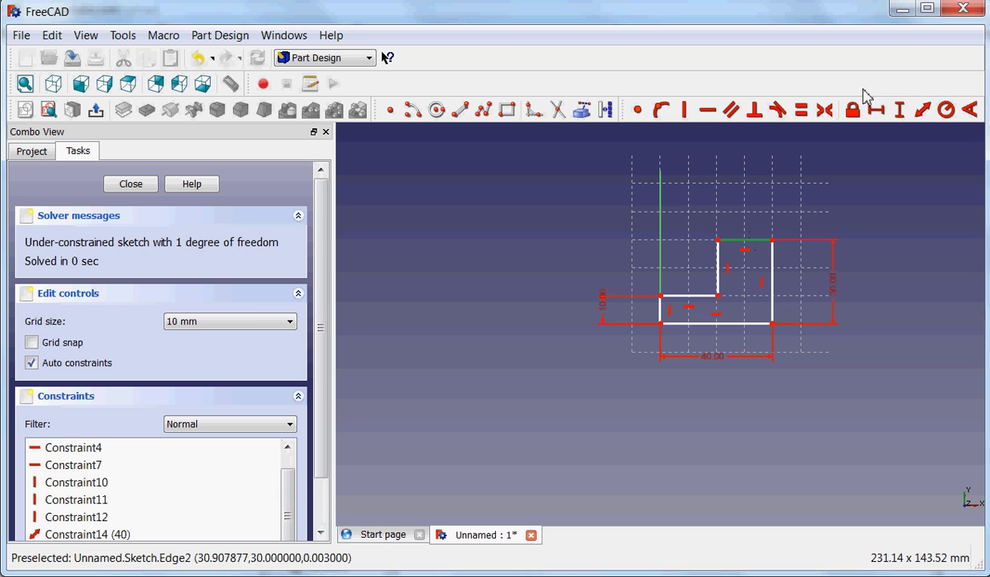
click(922, 109)
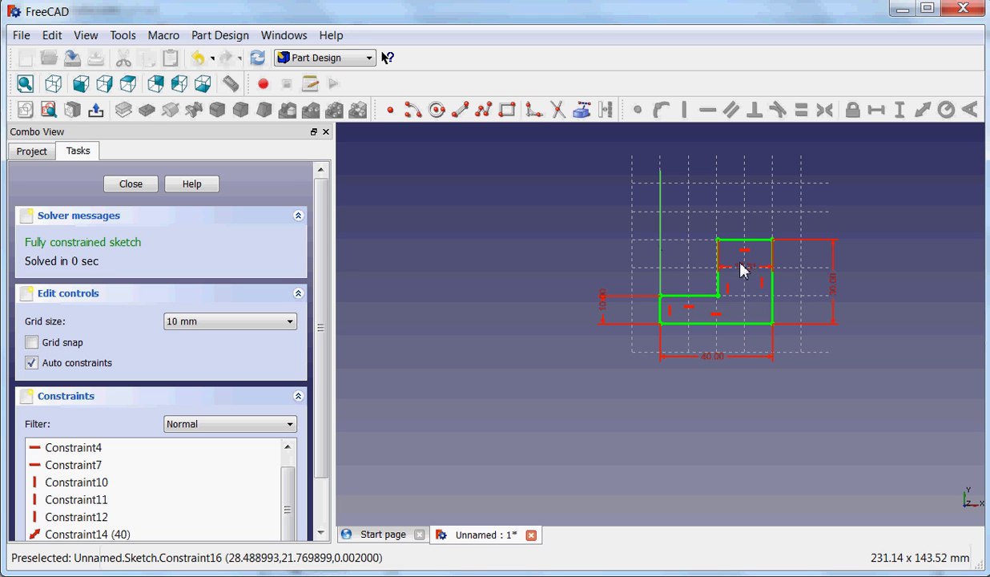
drag(740, 270, 740, 203)
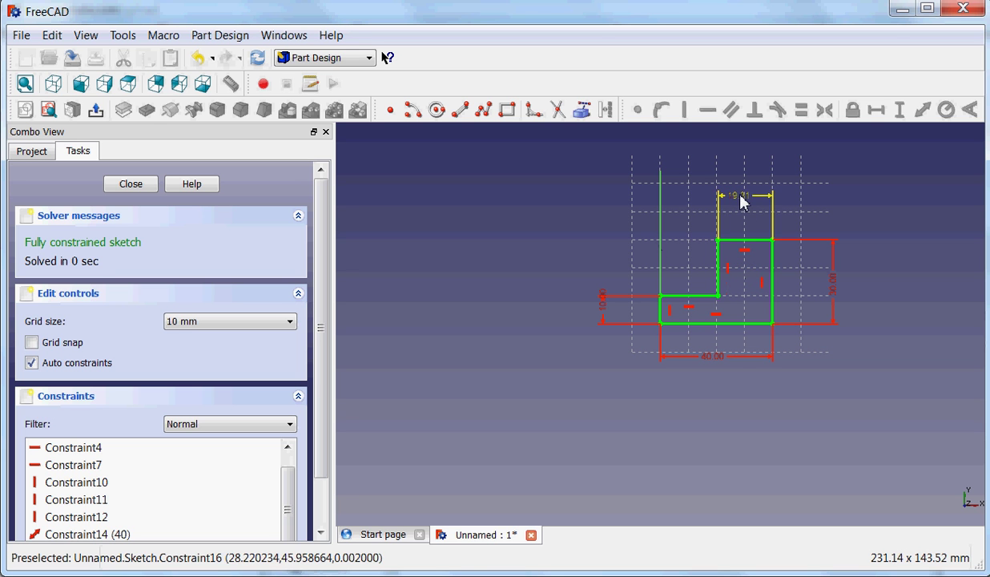
double_click(740, 203)
text(20)
key(Return)
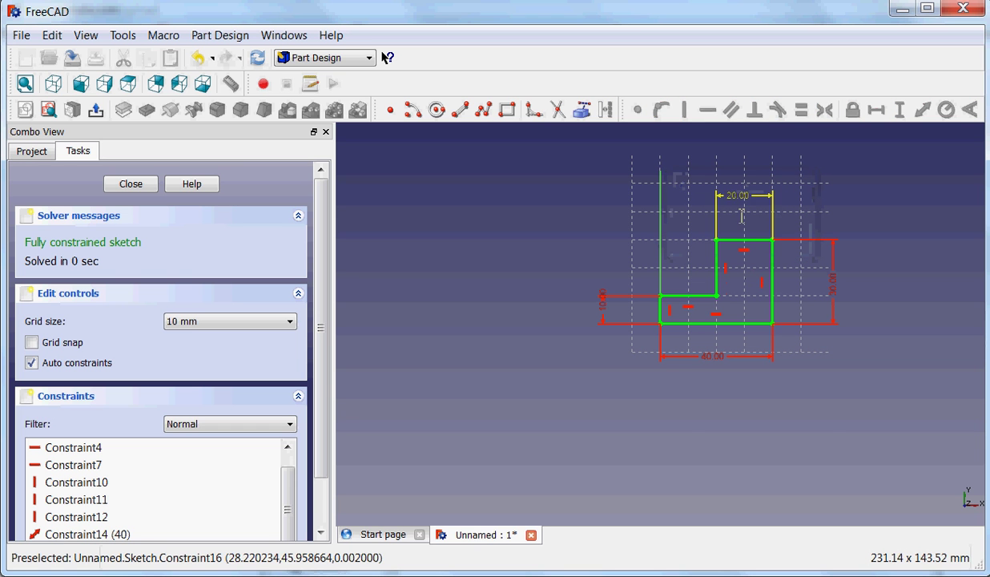